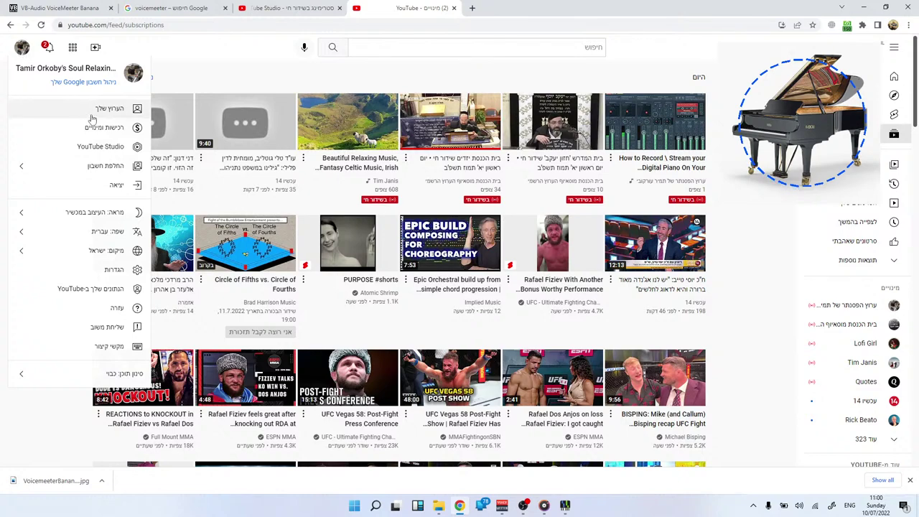
Open your own YouTube channel, browse its uploaded videos, and play the video "Reflections are allowed".
click(107, 108)
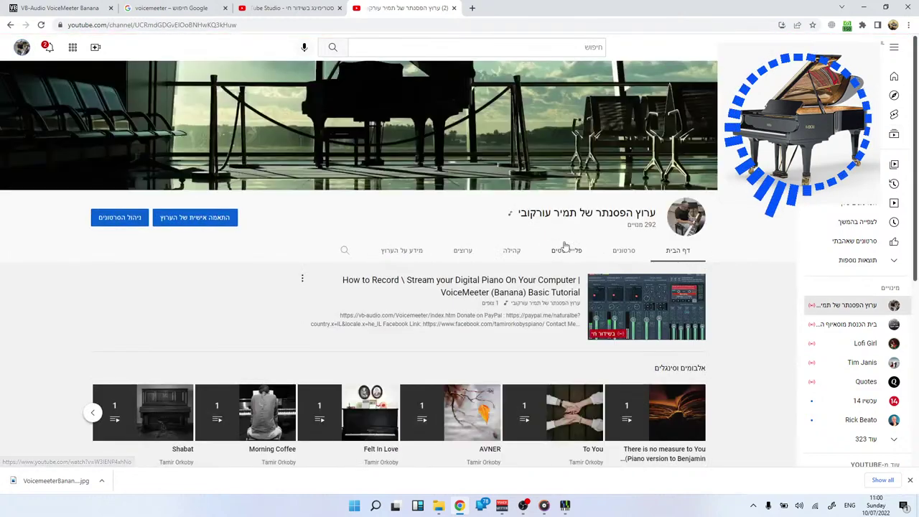
scroll(433, 349, down, 2)
scroll(574, 265, up, 2)
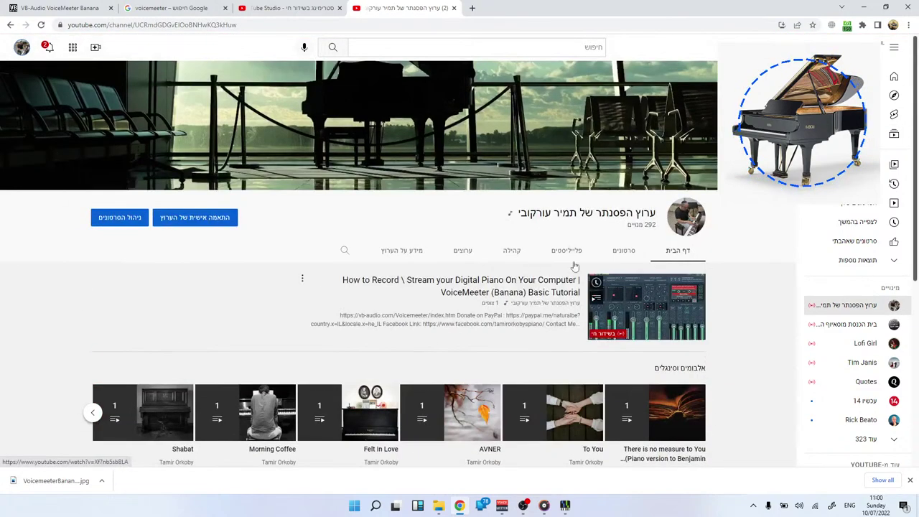
click(623, 251)
scroll(466, 293, down, 1)
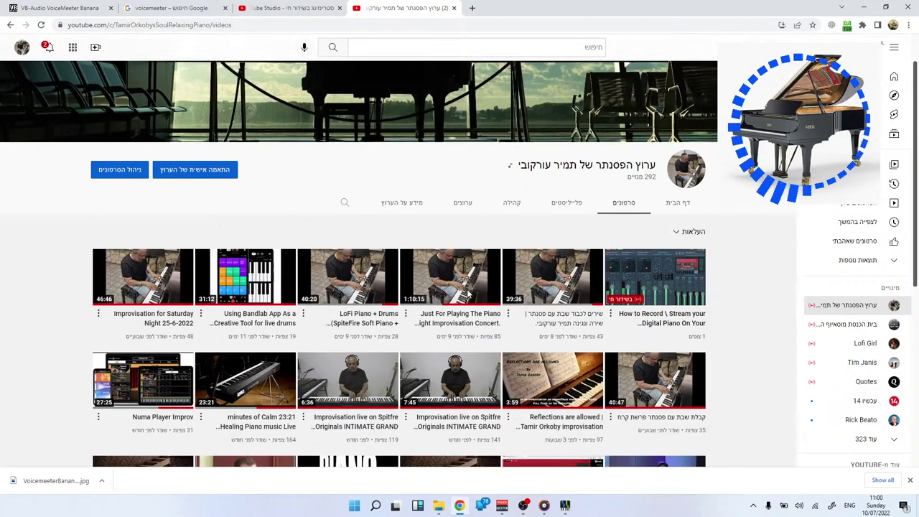
scroll(300, 301, down, 2)
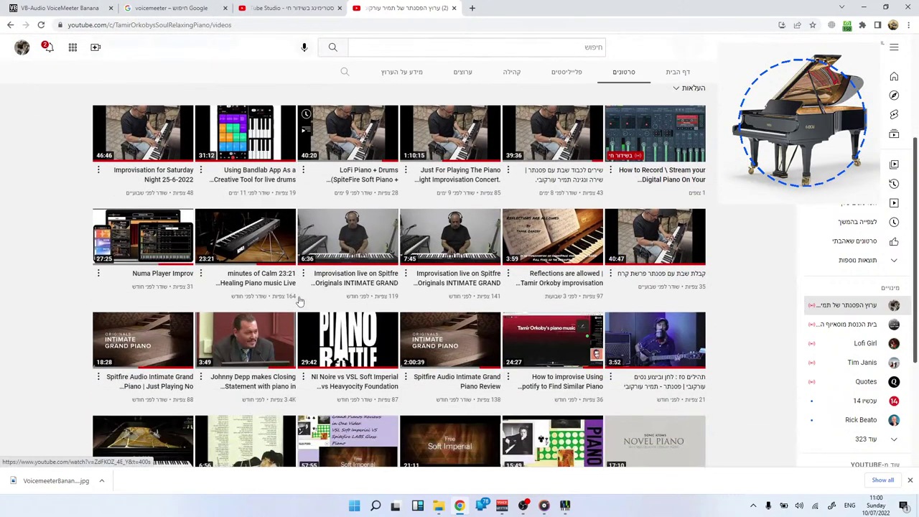
click(555, 242)
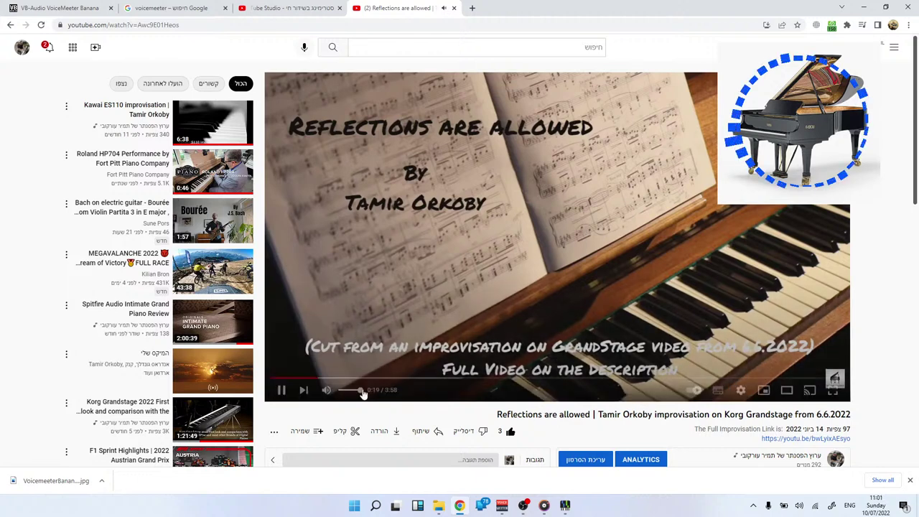
Switch to OBS to examine the audio mixer levels while the video plays, and minimise OBS and the browser.
click(523, 506)
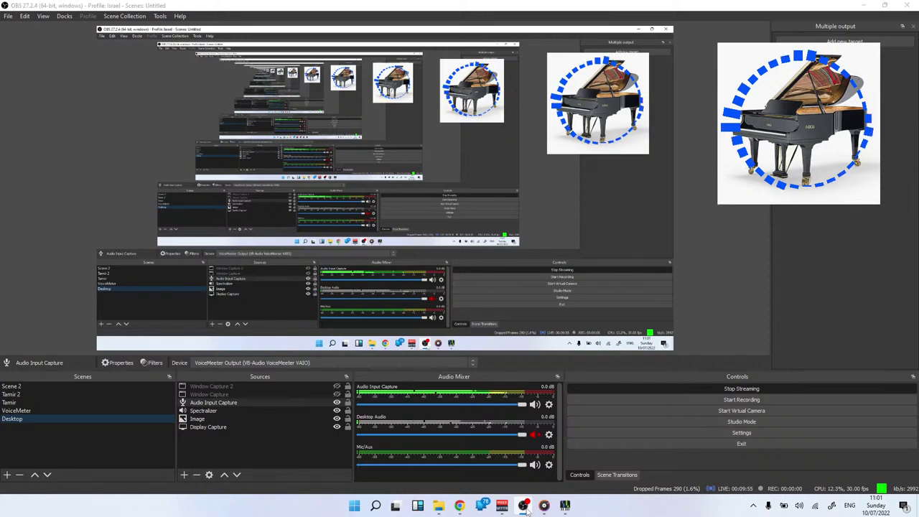
click(524, 506)
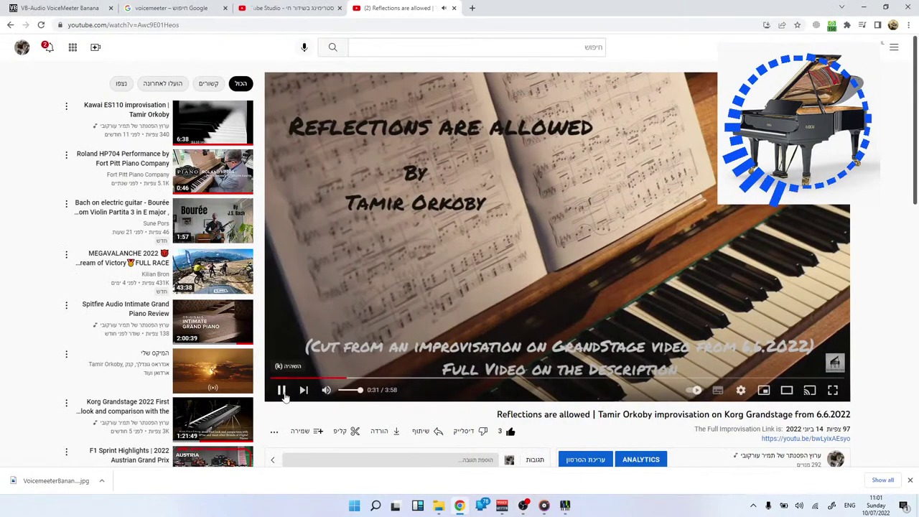
click(863, 7)
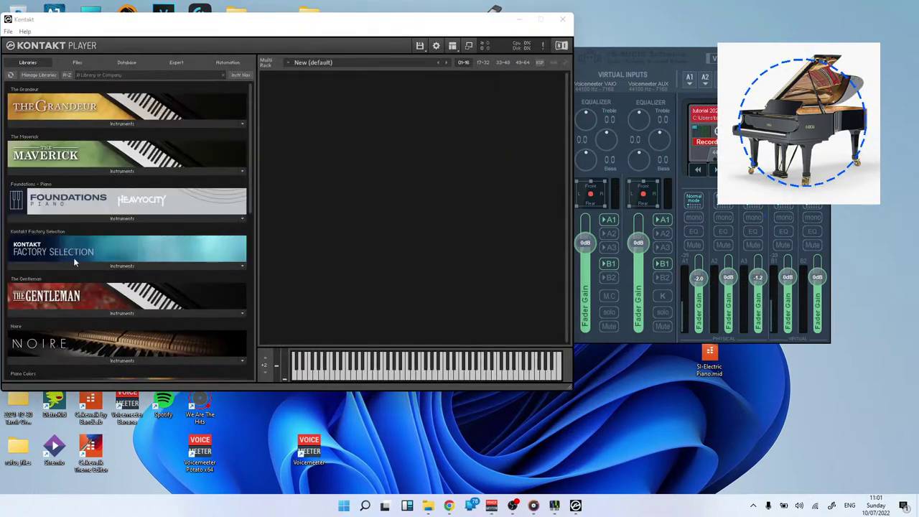
Load the Foundations Piano instrument in Kontakt Player and bring its window to the front.
click(92, 218)
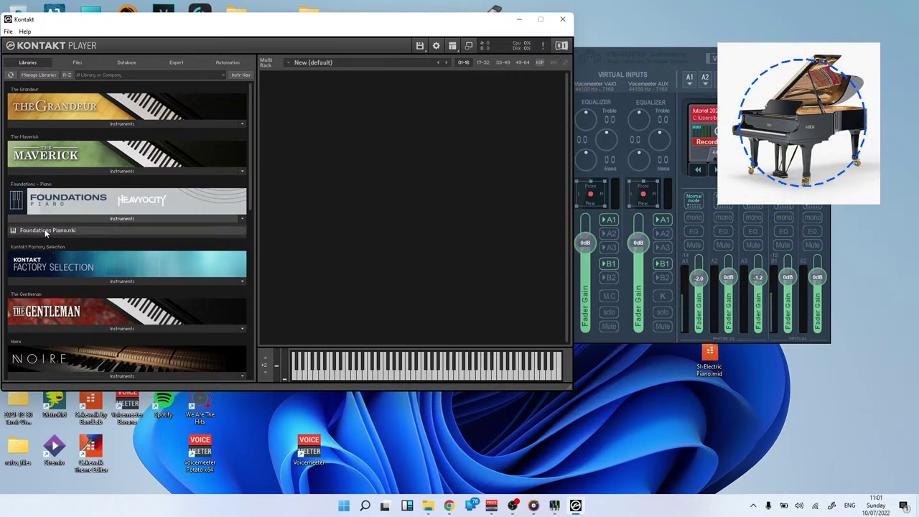
double_click(45, 230)
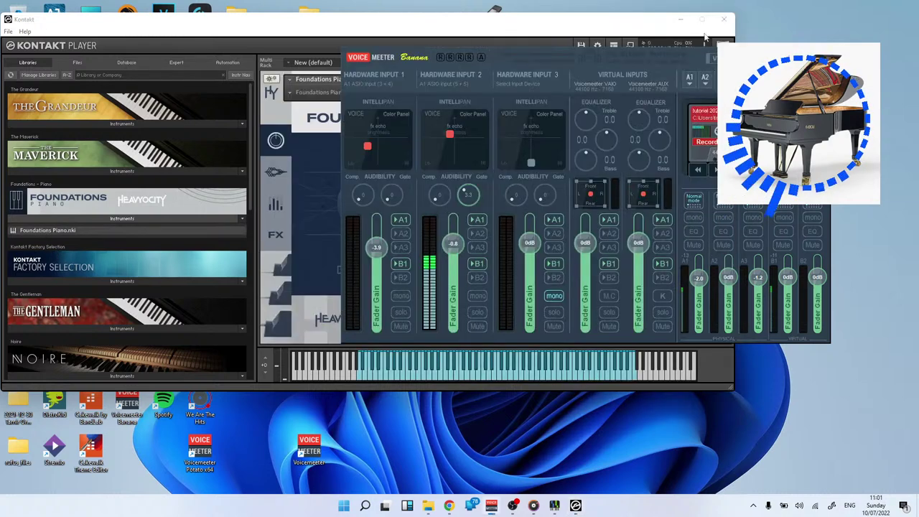
click(704, 23)
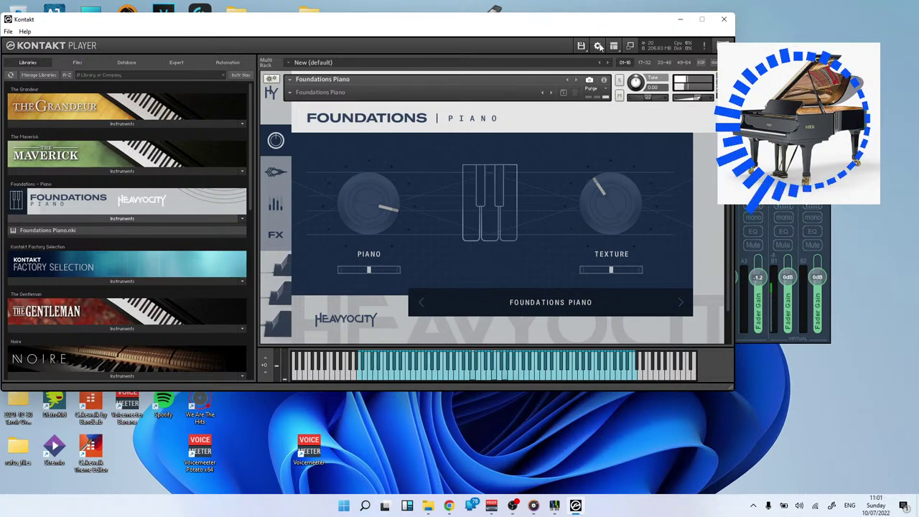
Examine Kontakt's audio device and MIDI input settings, and close the options without changing anything.
click(599, 46)
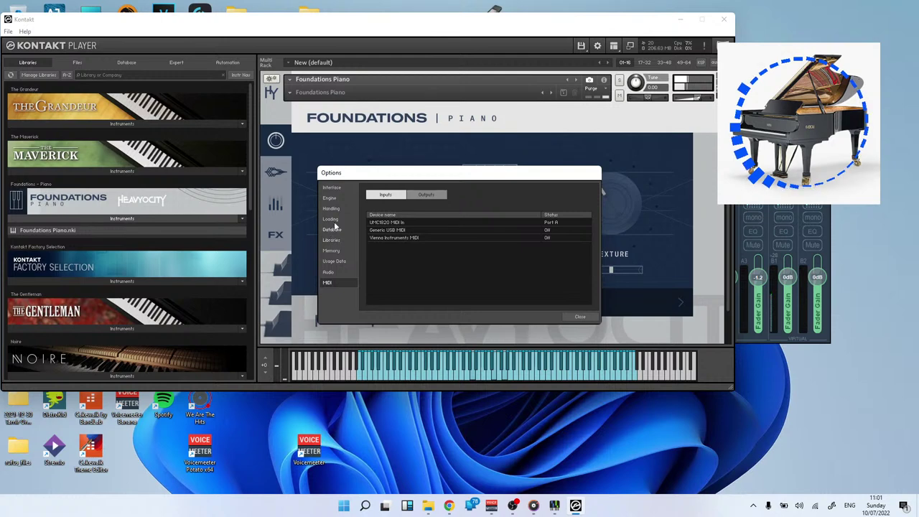
click(329, 272)
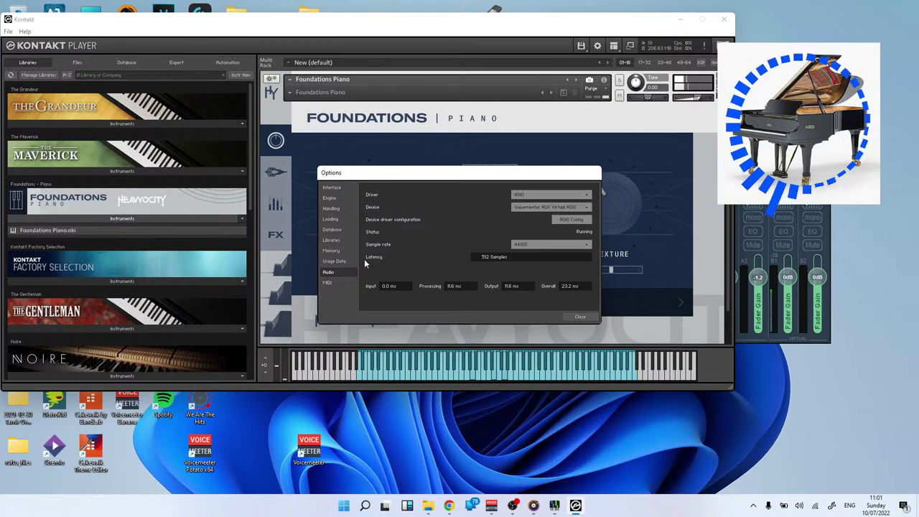
click(327, 284)
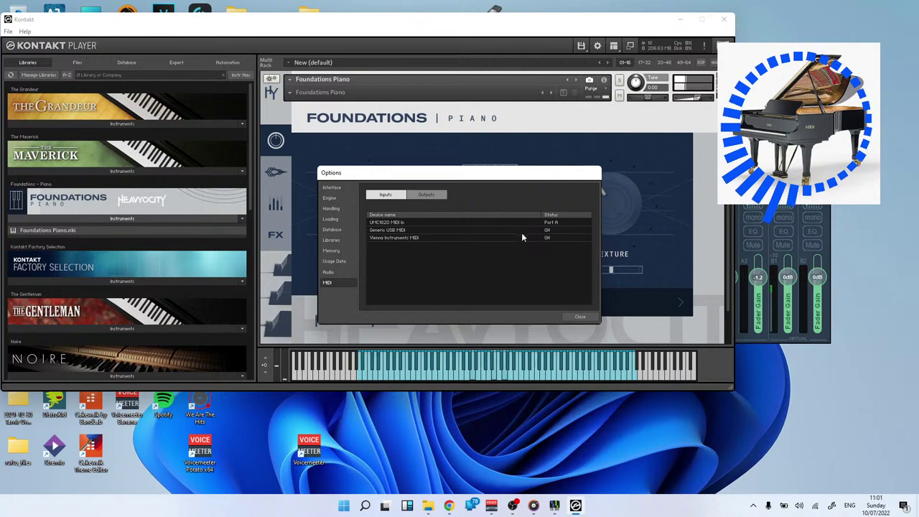
click(580, 317)
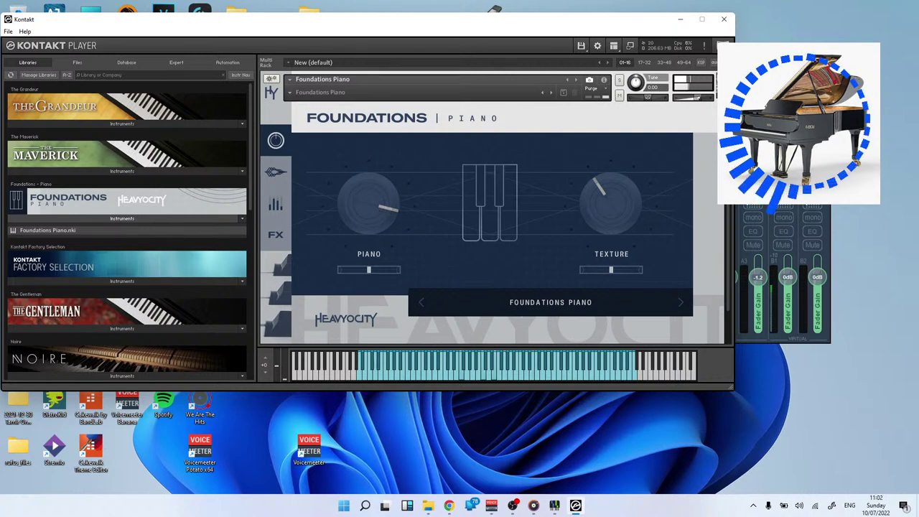
Remove the Foundations Piano instrument from the rack and load The Grandeur in its place.
key(Delete)
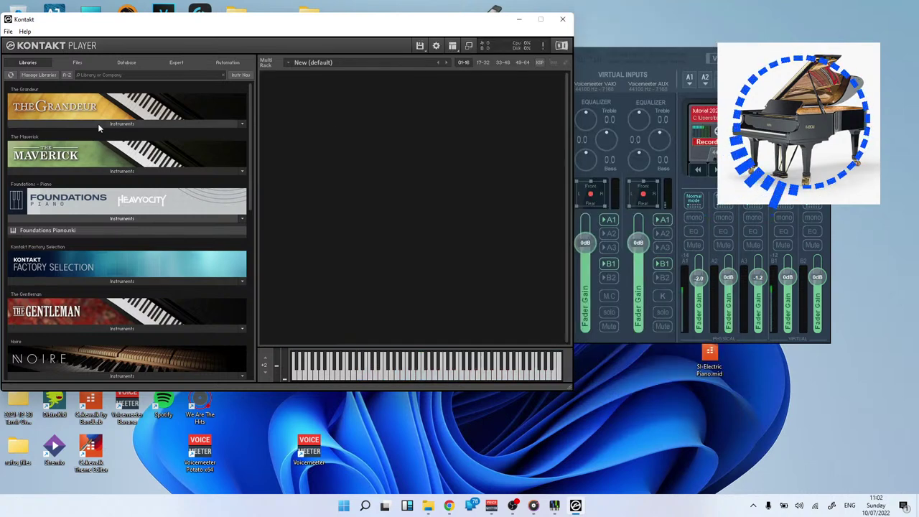
click(58, 124)
double_click(59, 137)
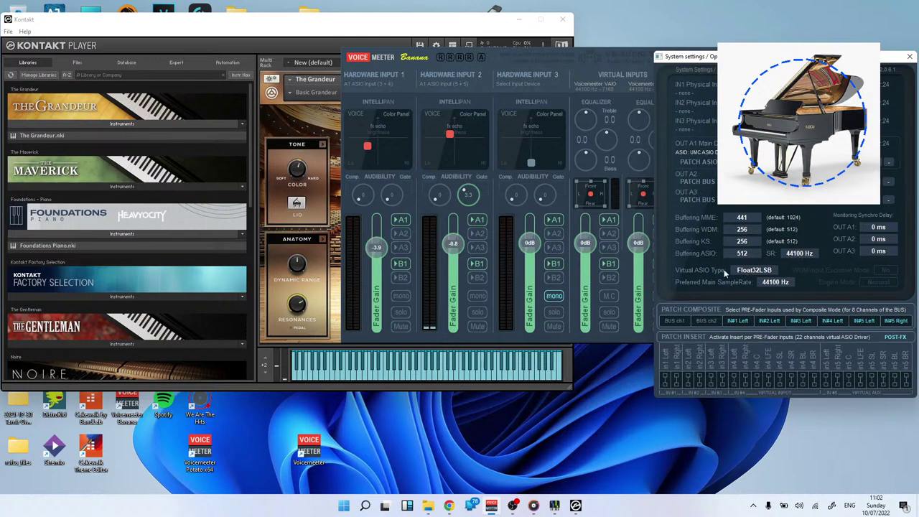
In VoiceMeeter's system settings, keep MME buffering at 441 samples, set ASIO buffering to 256 samples, and close the settings.
click(748, 220)
click(545, 294)
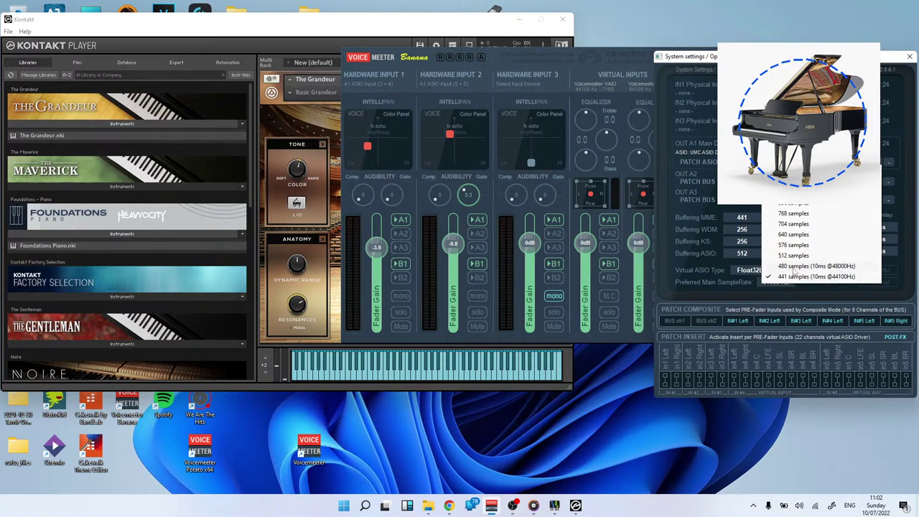
click(793, 280)
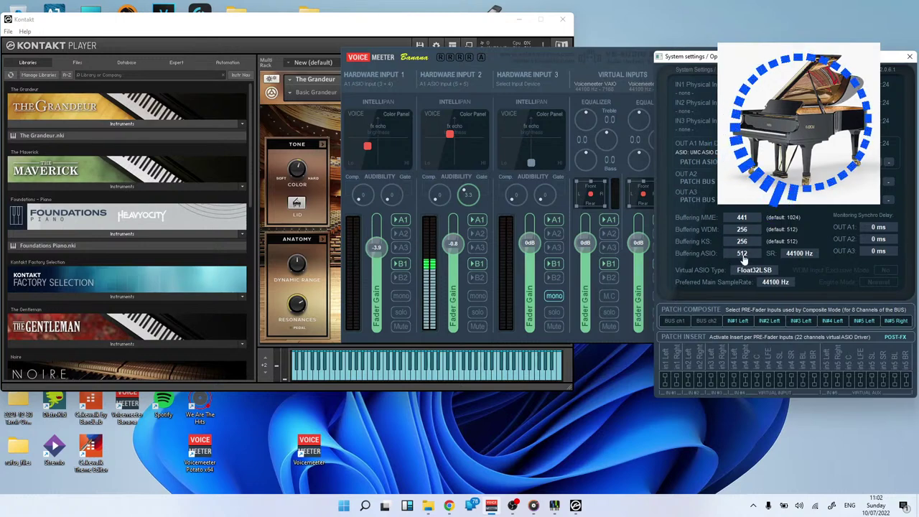
click(742, 255)
click(533, 294)
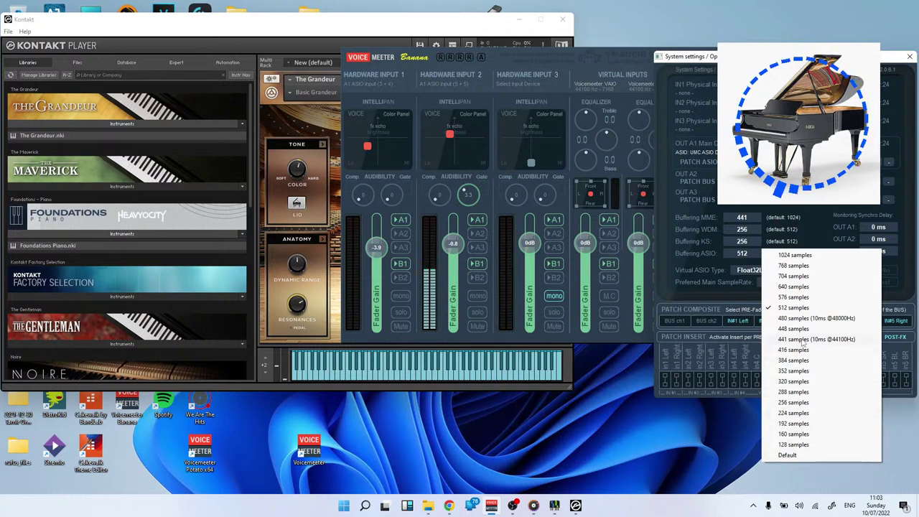
click(796, 403)
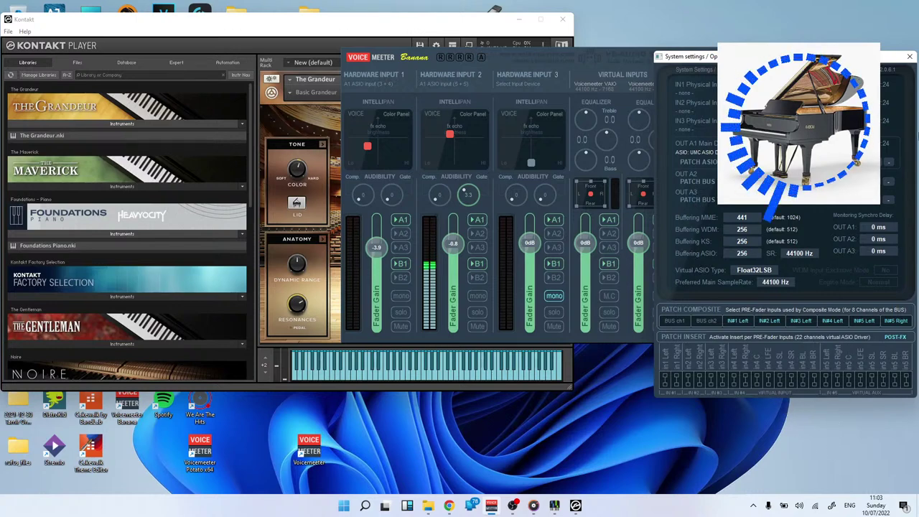
click(909, 57)
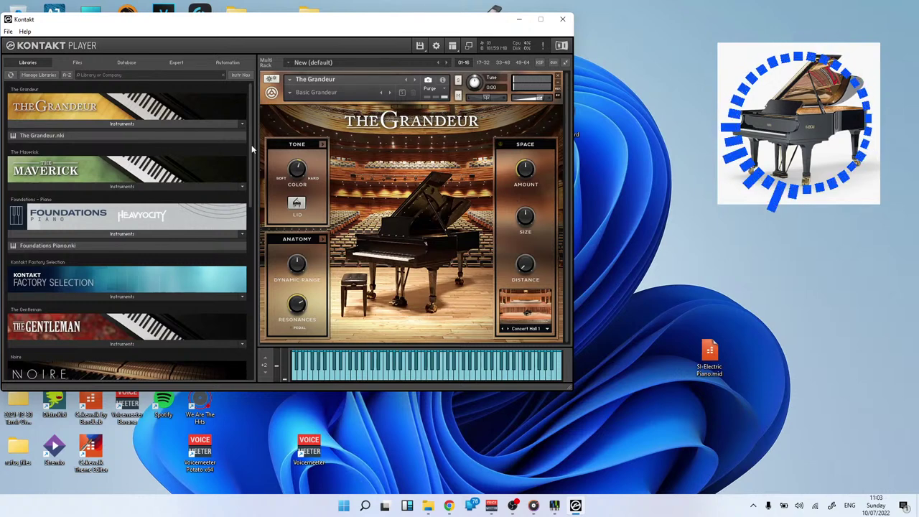
Restart Kontakt and load The Grandeur instrument again.
click(562, 19)
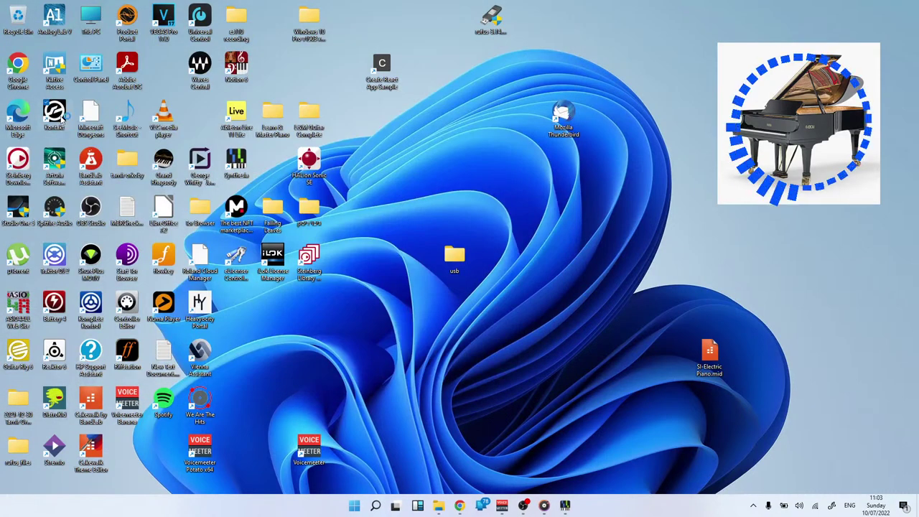
double_click(58, 115)
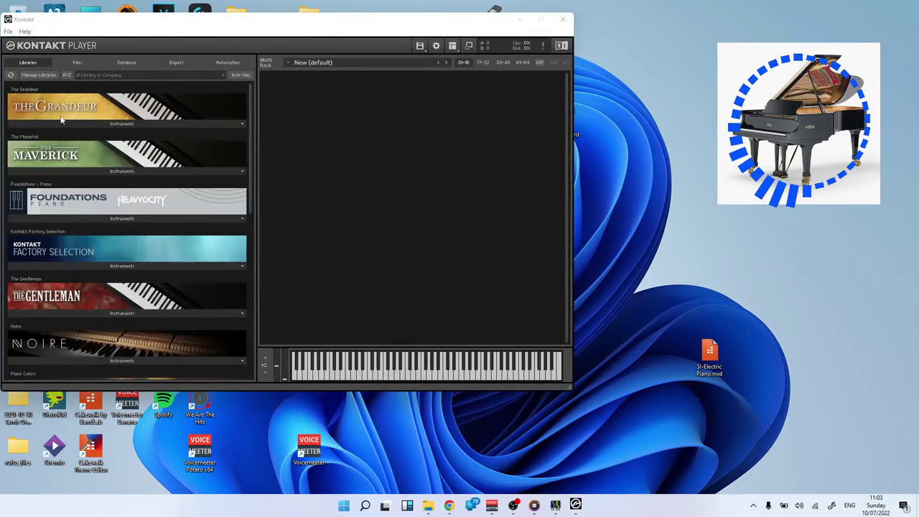
click(116, 125)
double_click(60, 137)
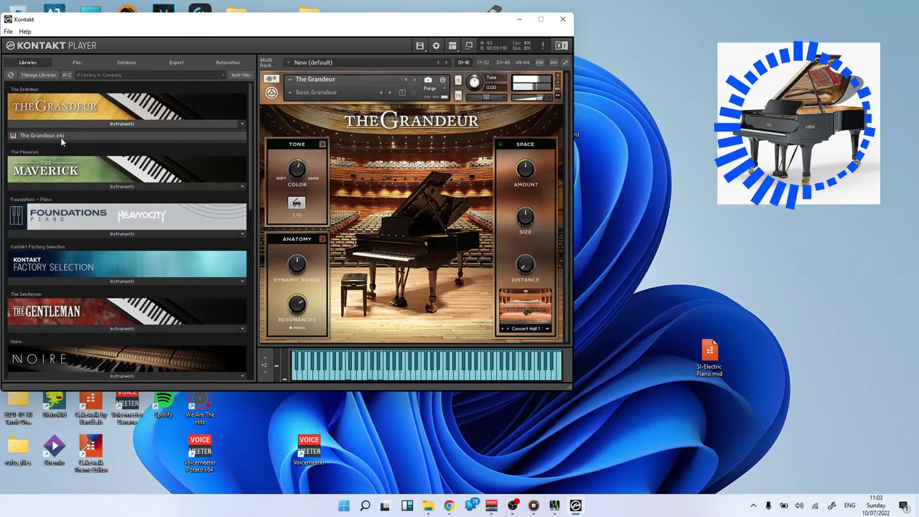
Switch to VoiceMeeter Banana, set the Voicemeeter AUX equalizer to bass 4.9 and treble 1.3, and hide the mixer window.
click(492, 506)
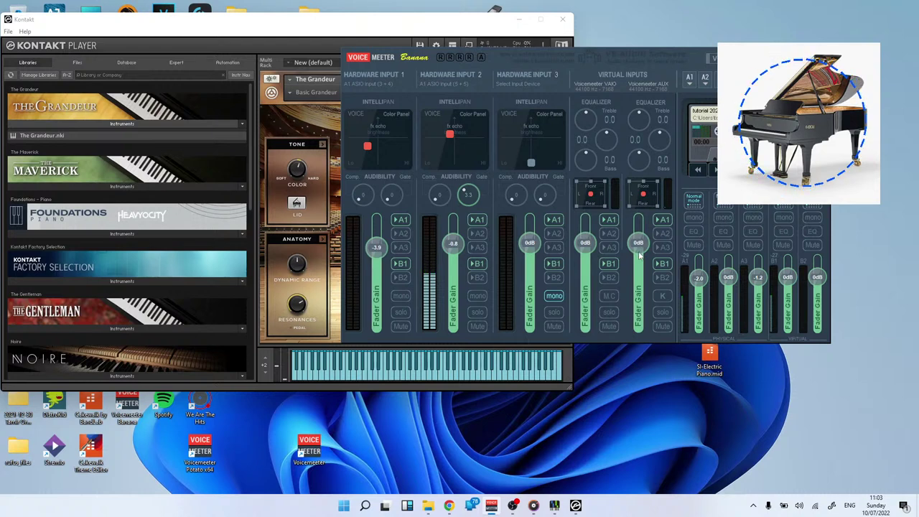
drag(646, 205, 644, 208)
double_click(646, 199)
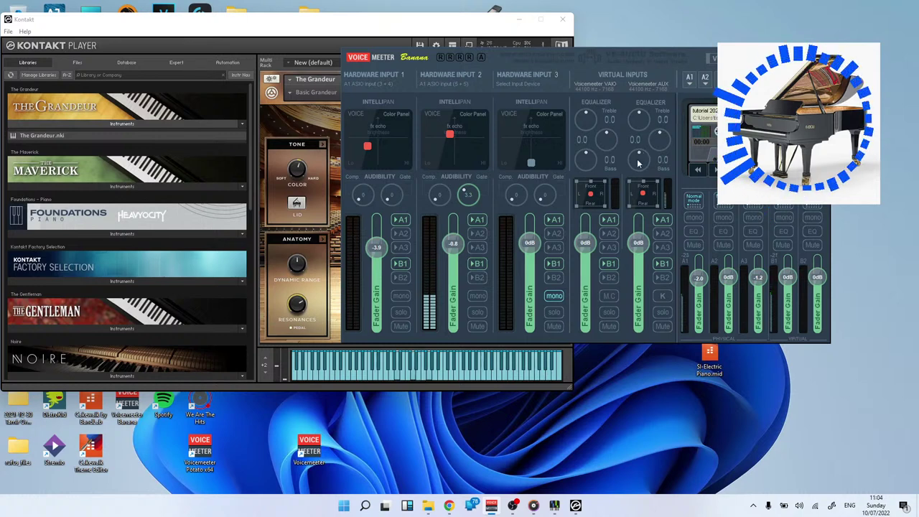
drag(638, 163, 641, 119)
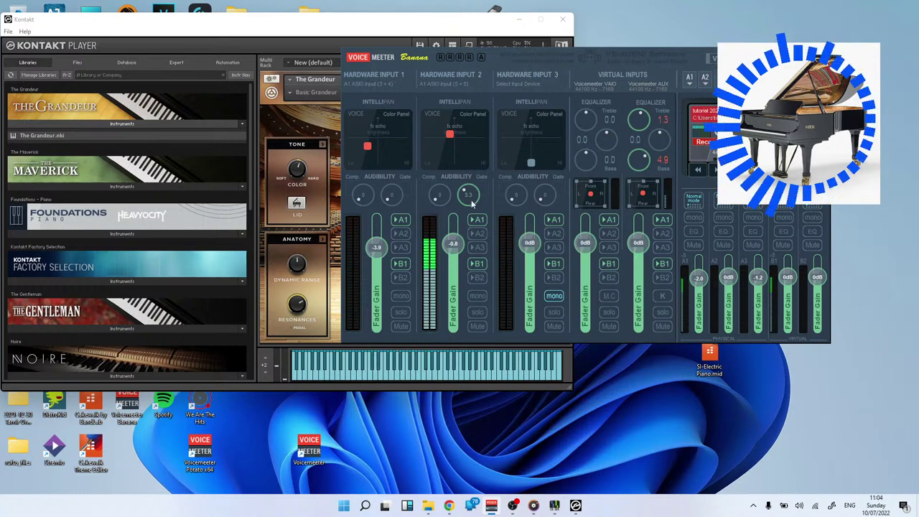
drag(646, 55, 708, 78)
click(884, 79)
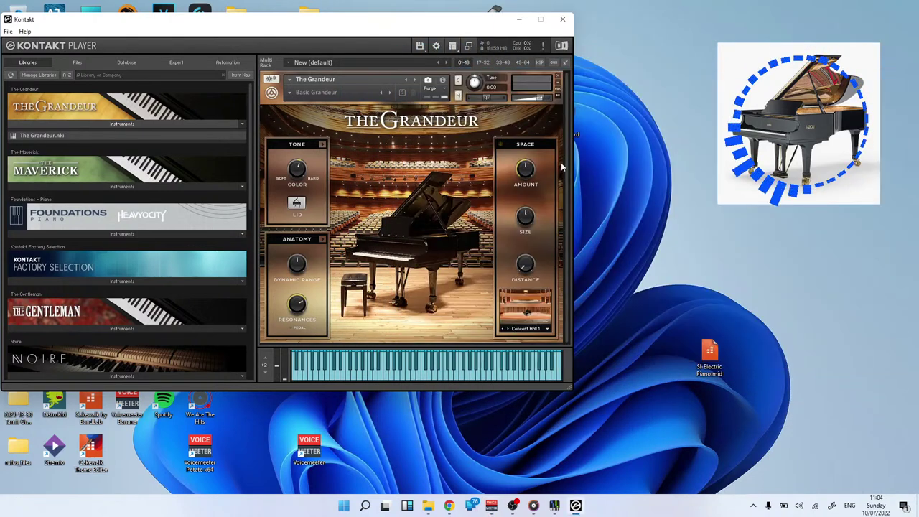
Remove The Grandeur from Kontakt's rack and load the Piano Colors instrument.
click(559, 77)
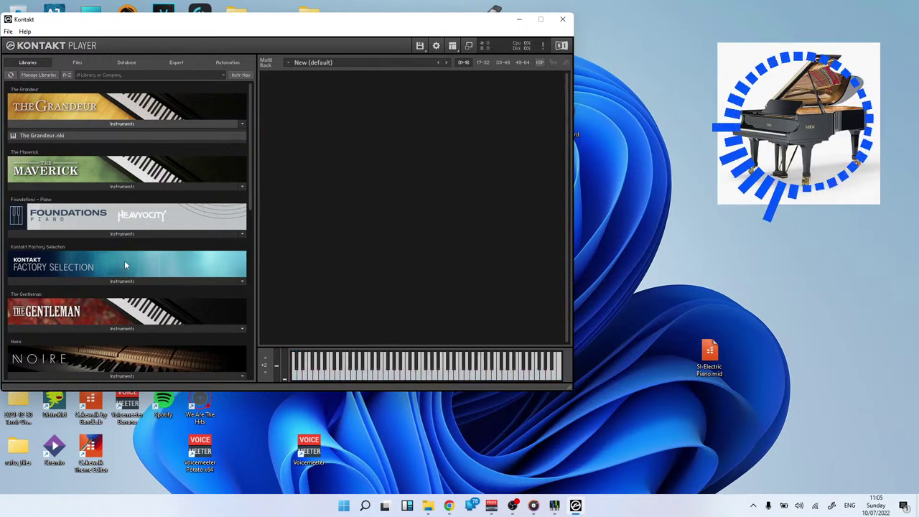
scroll(144, 309, down, 3)
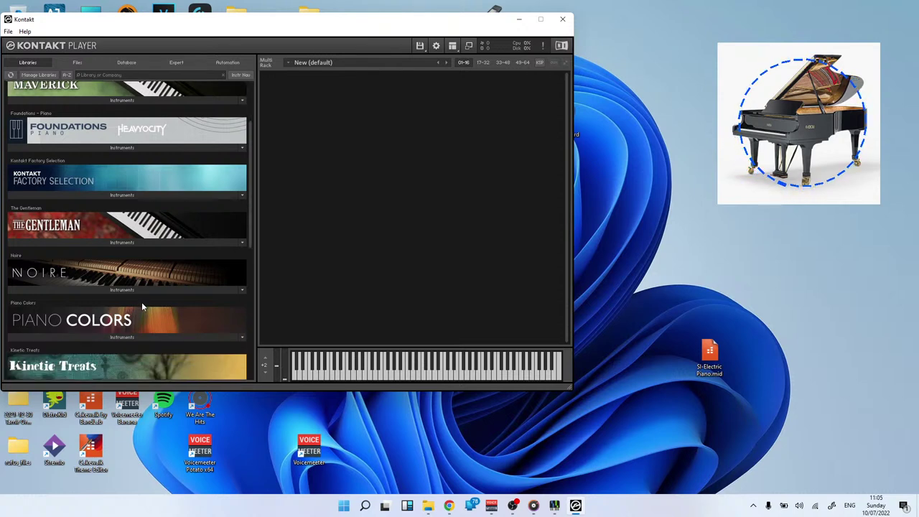
click(123, 337)
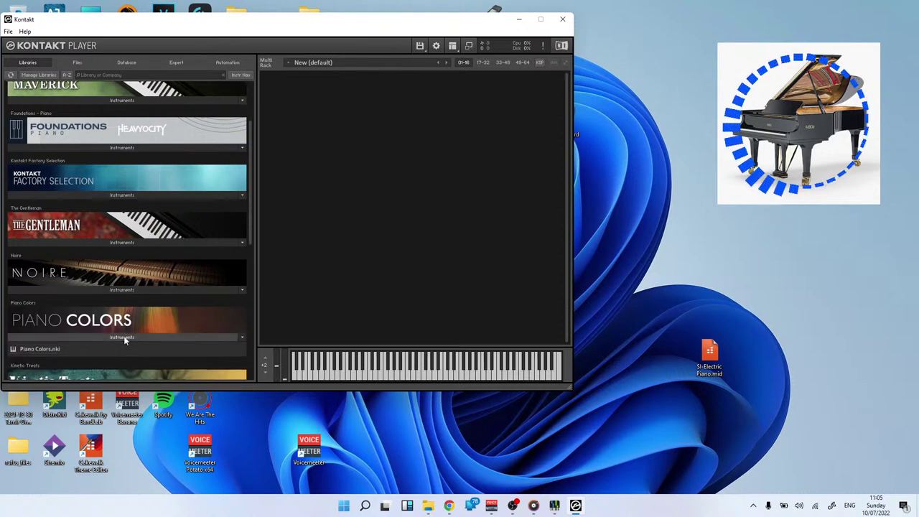
click(40, 349)
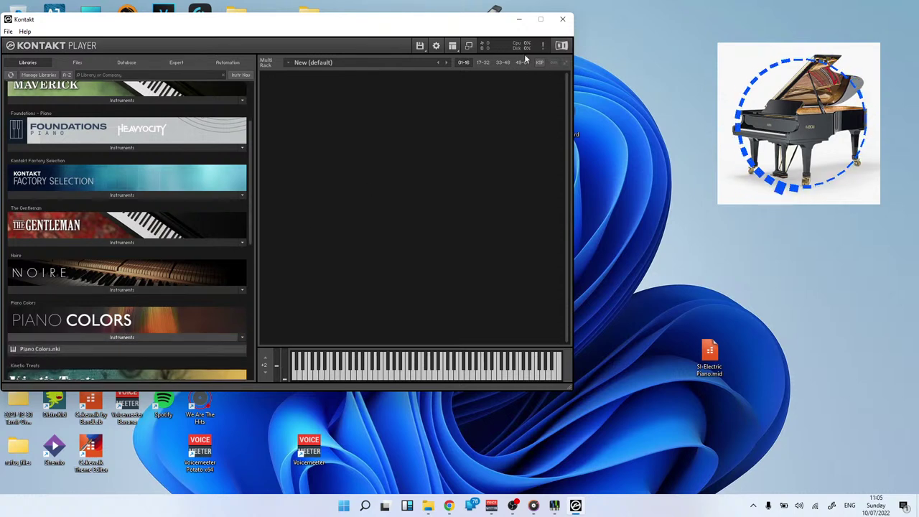
double_click(57, 349)
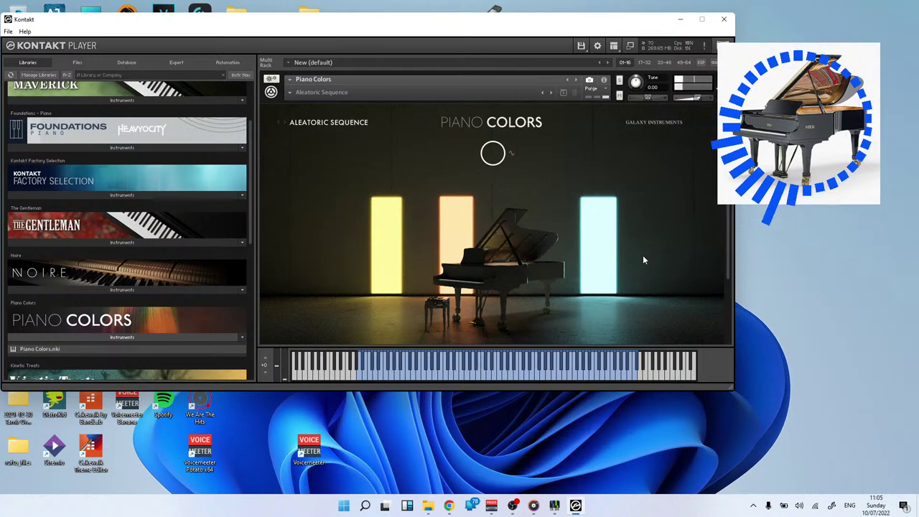
In File Explorer's Voicemeeter folder, play tutorial 2022-07-10 at 11h04m35s.mp3, skip ahead through the recording and close the music player.
click(491, 506)
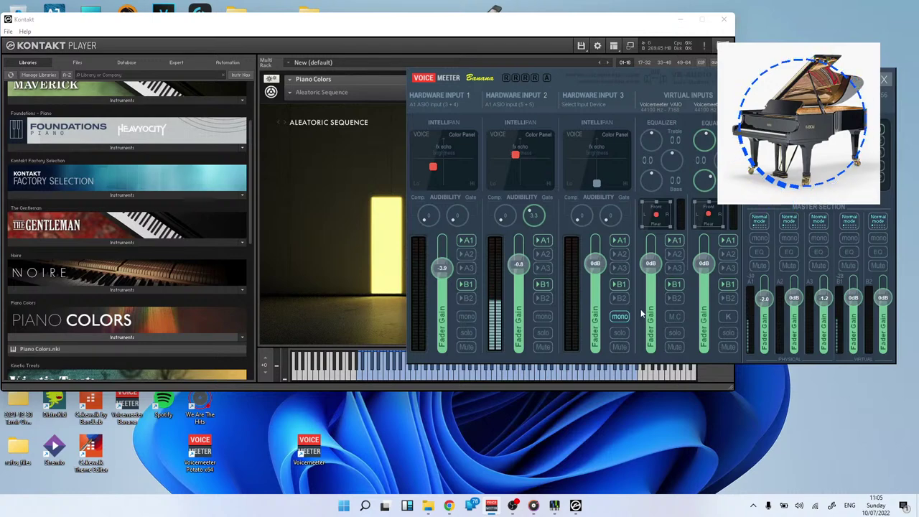
click(428, 505)
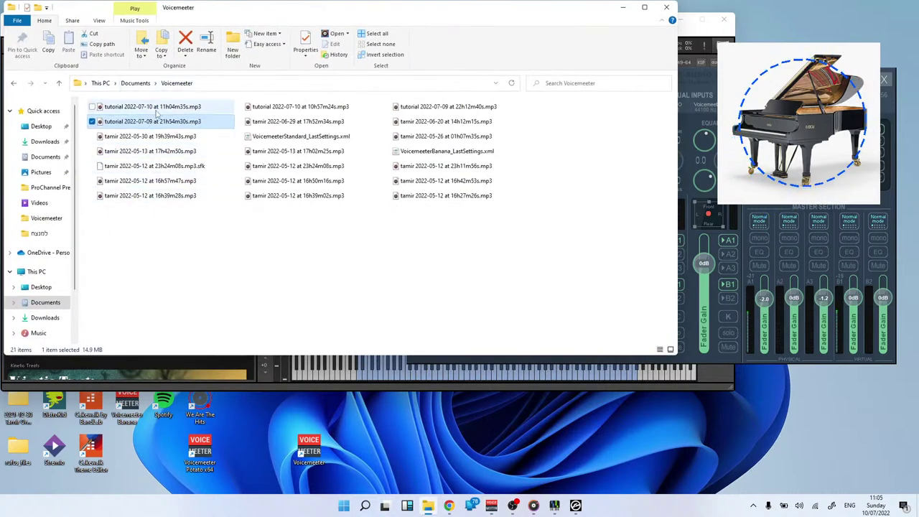
click(160, 107)
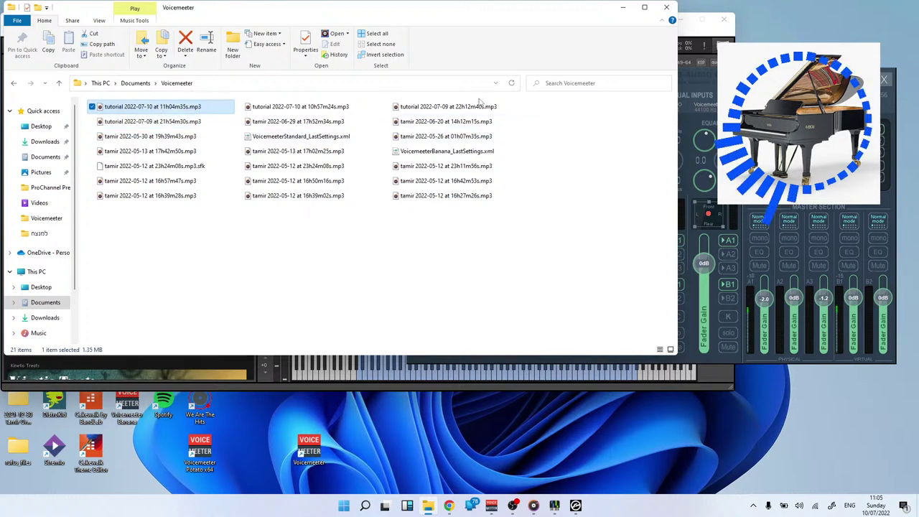
double_click(172, 115)
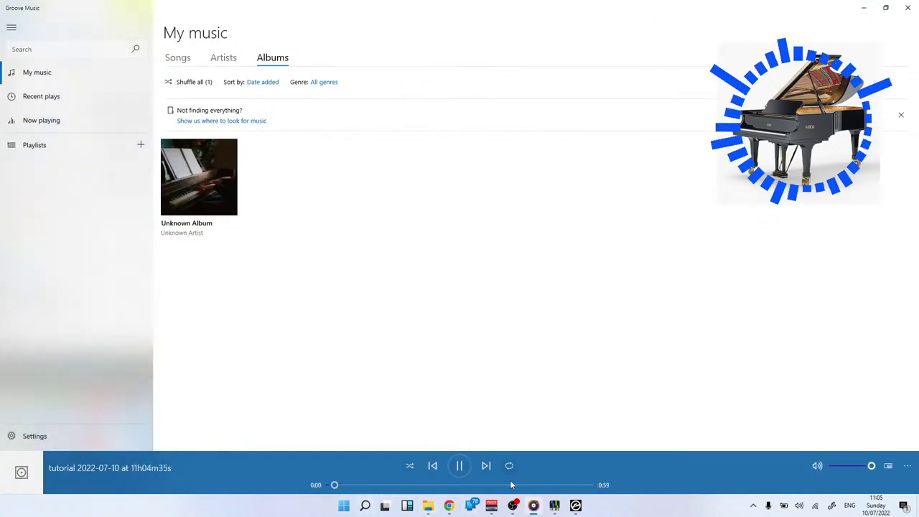
click(522, 485)
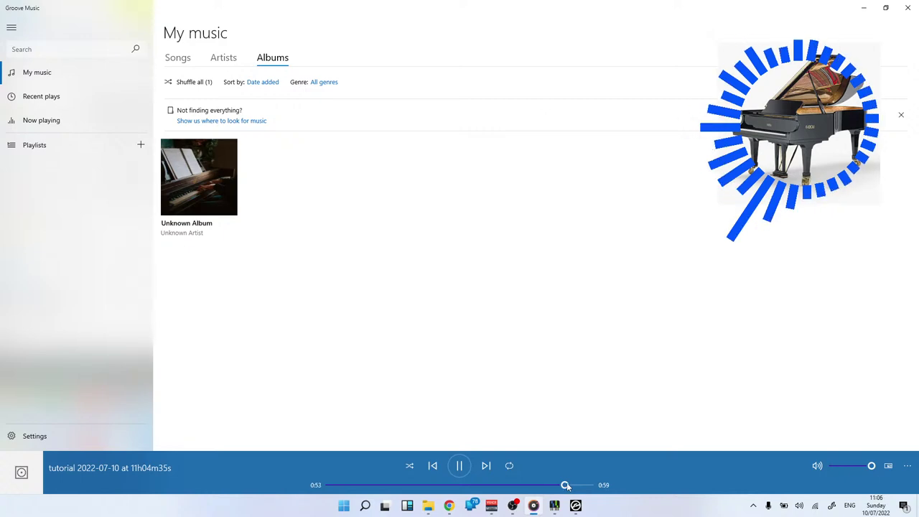
click(908, 8)
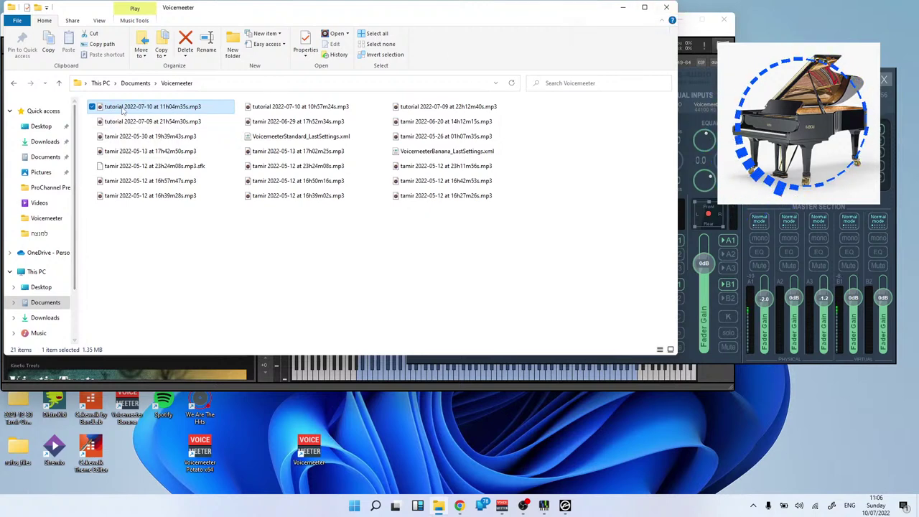
Check the properties of tutorial 2022-07-10 at 11h04m35s.mp3, dismiss them and close the Voicemeeter folder.
right_click(122, 110)
click(29, 310)
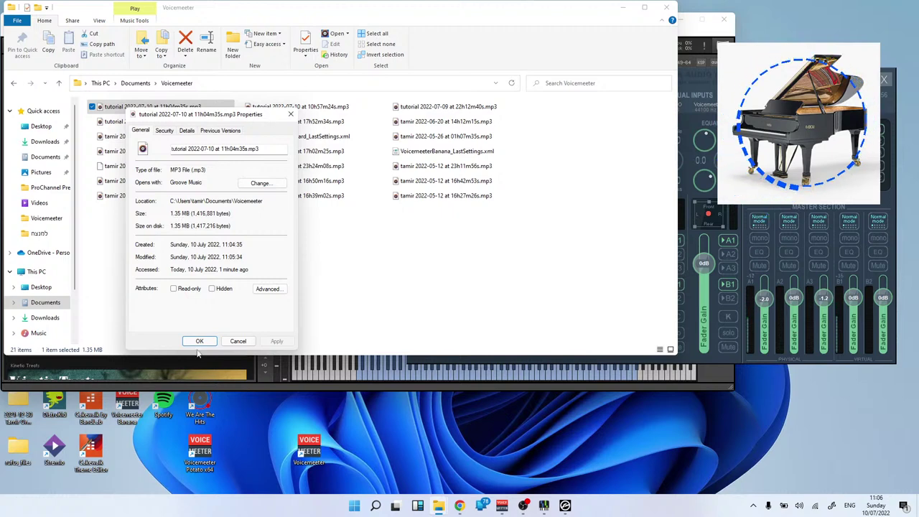
click(200, 342)
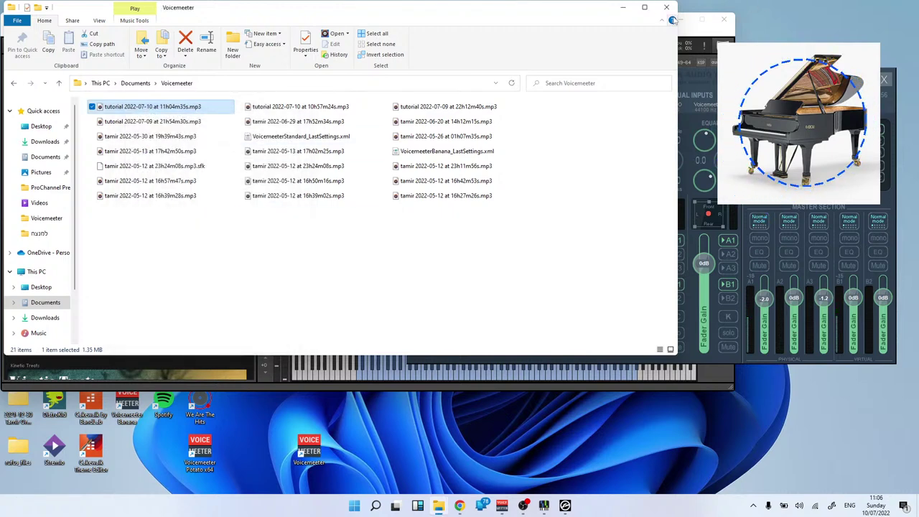
click(666, 7)
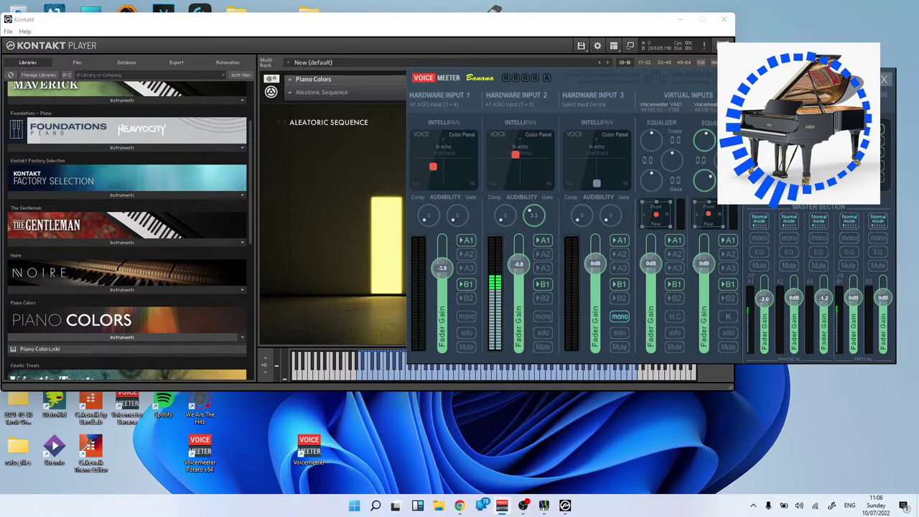
Hide the VoiceMeeter mixer window and close Kontakt.
key(alt+F4)
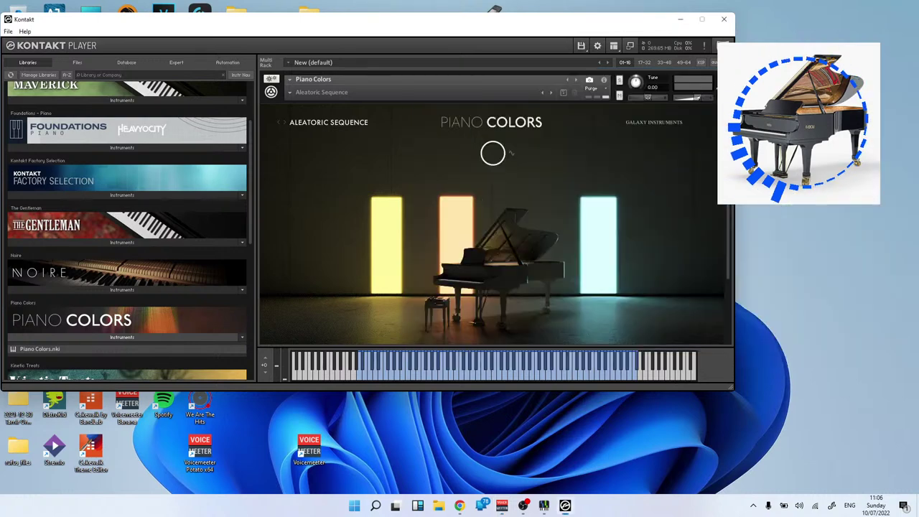
click(726, 20)
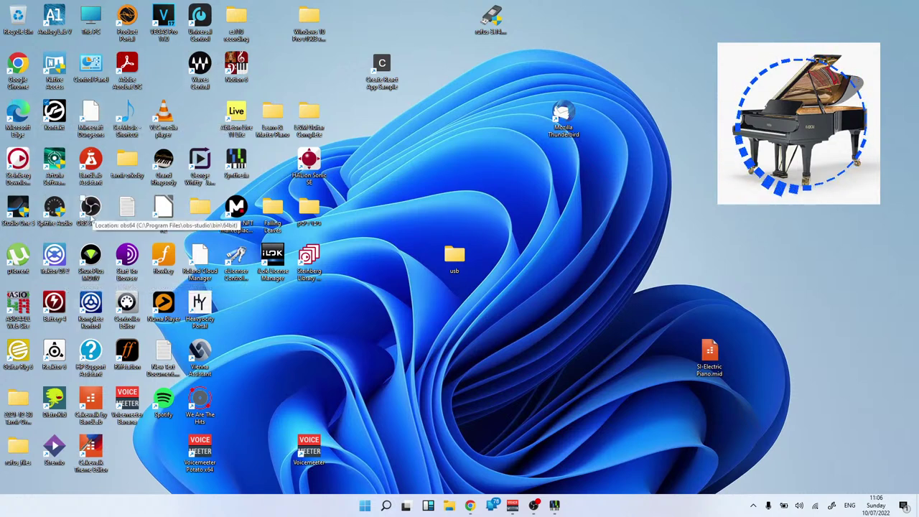
Launch Cakewalk, start a new empty project and try to insert a Spitfire Audio instrument as a simple instrument track.
double_click(97, 422)
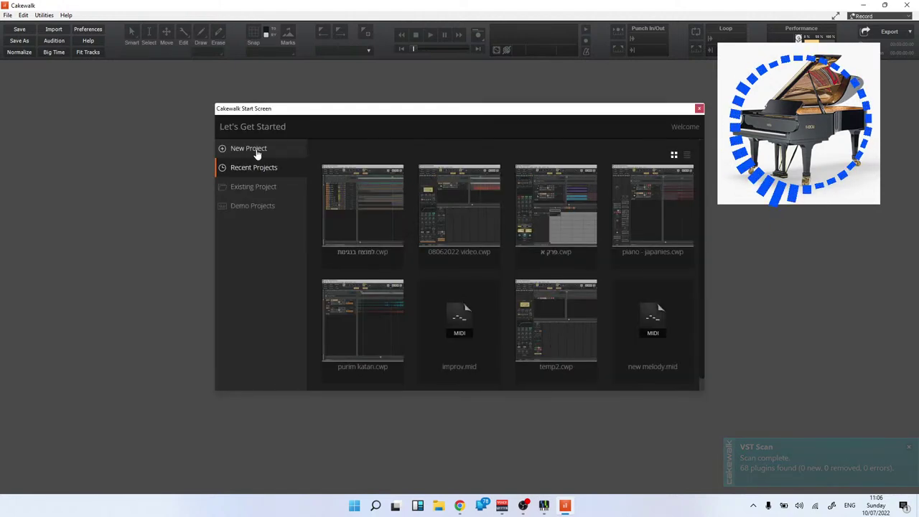
click(257, 153)
click(643, 210)
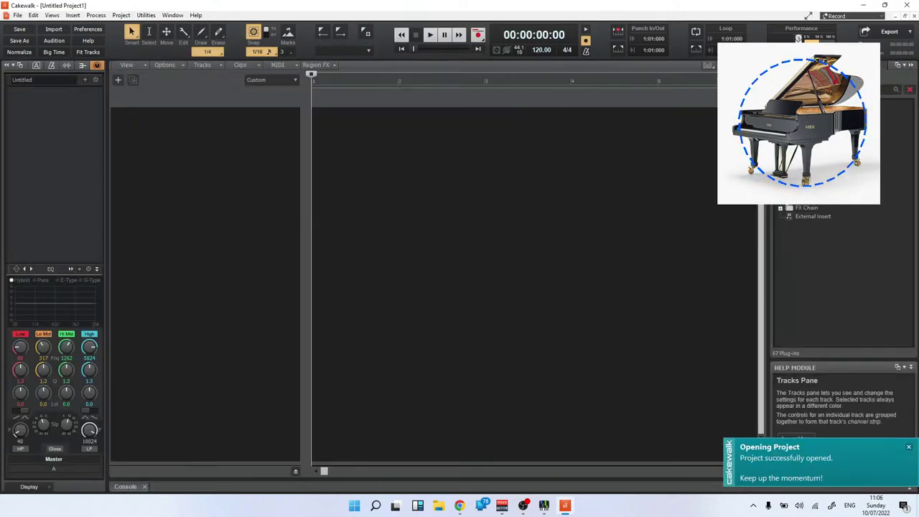
click(783, 89)
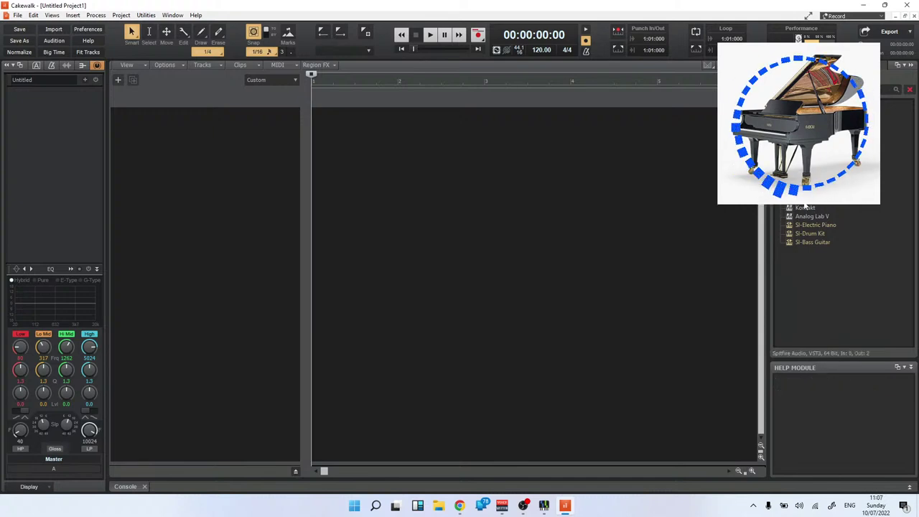
drag(805, 206, 381, 150)
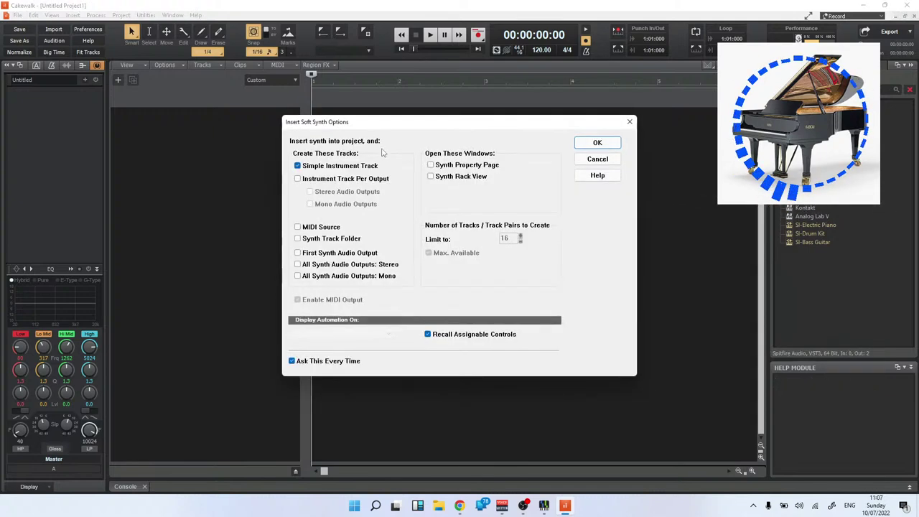
click(601, 143)
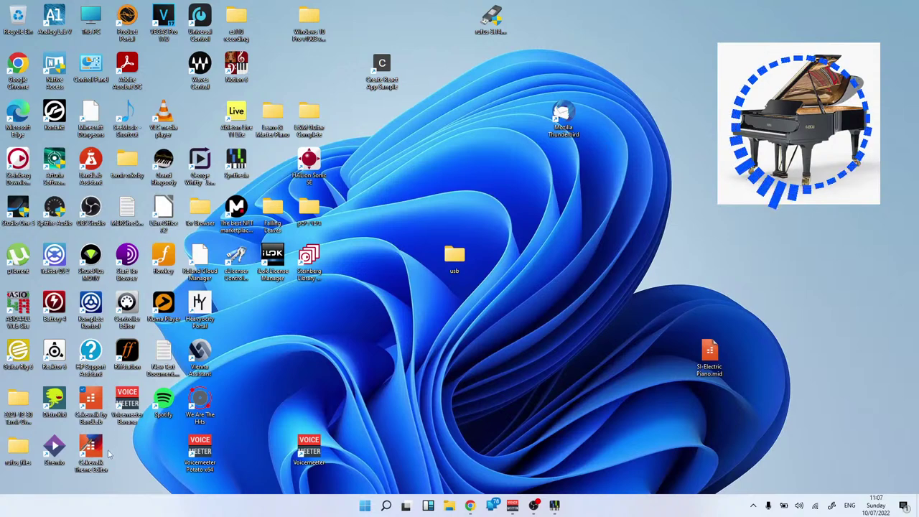
Launch Cakewalk again from the desktop and create a new empty project.
double_click(93, 402)
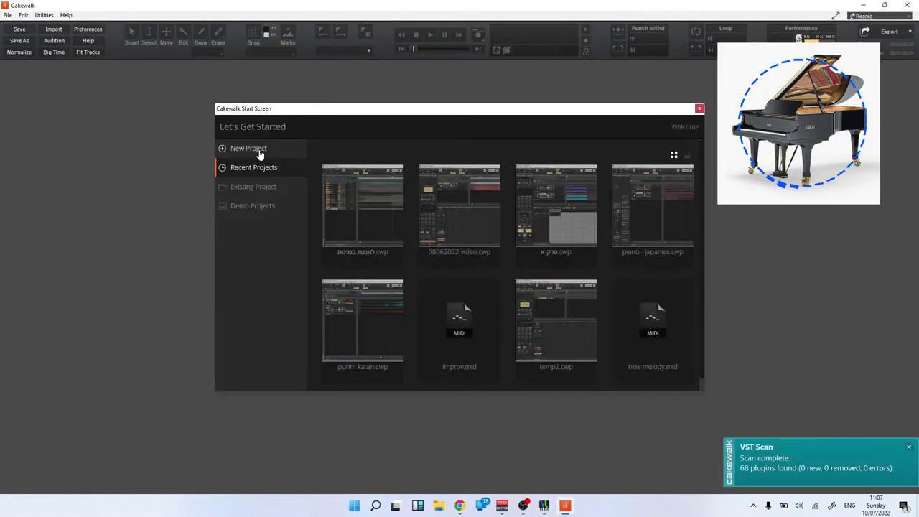
click(261, 151)
click(652, 202)
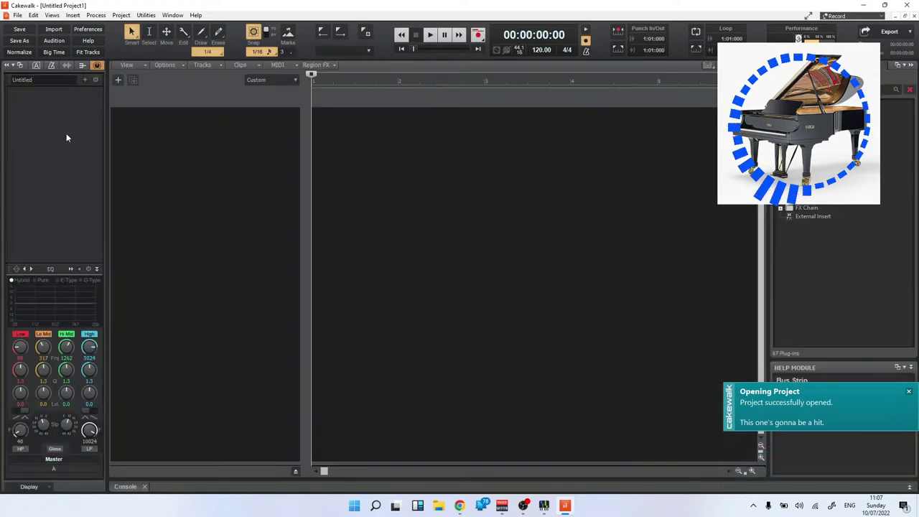
Check in Cakewalk's audio device preferences which Voicemeeter AUX Virtual ASIO output driver is enabled, and close the preferences.
click(33, 15)
click(55, 170)
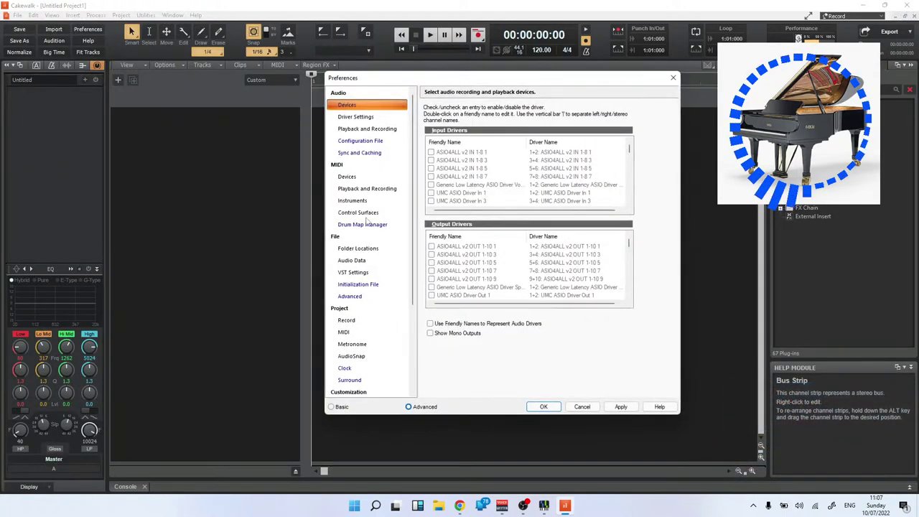
scroll(535, 270, down, 2)
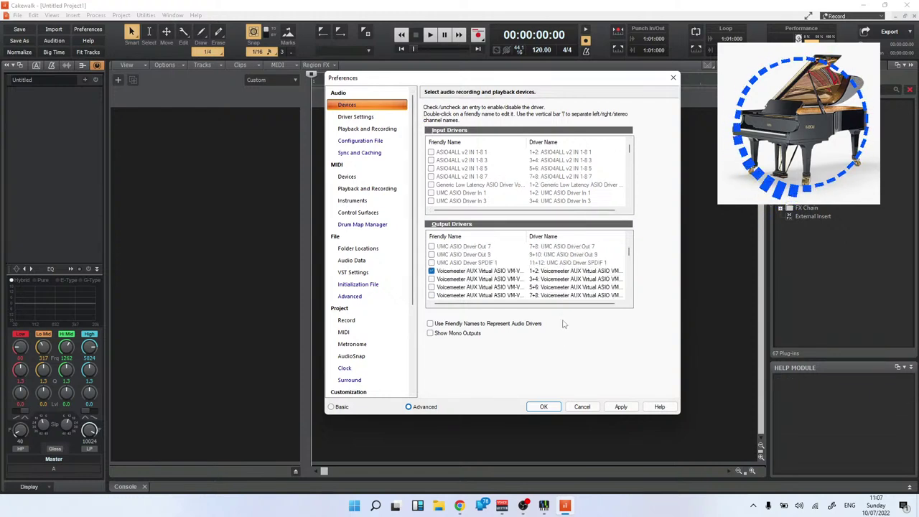
click(535, 405)
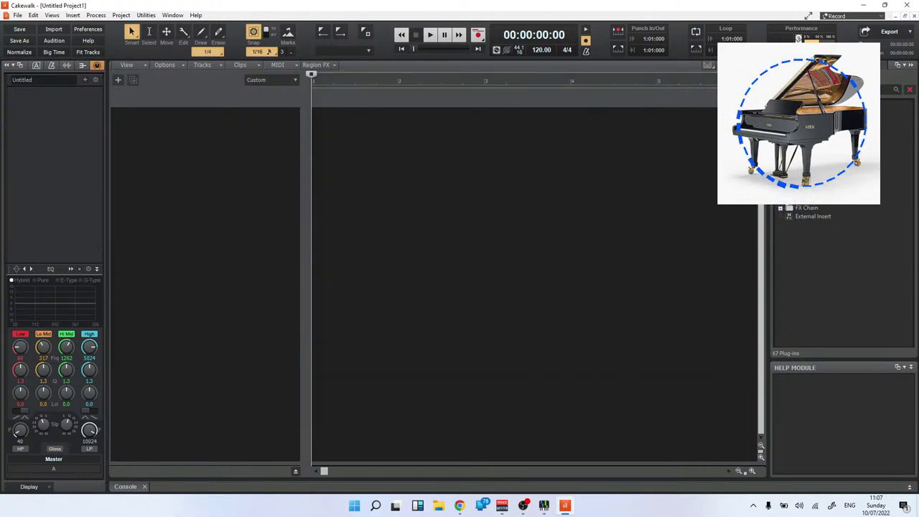
Insert Spitfire Audio's Originals - Cinematic Soft Piano into the project as a simple instrument track.
click(782, 78)
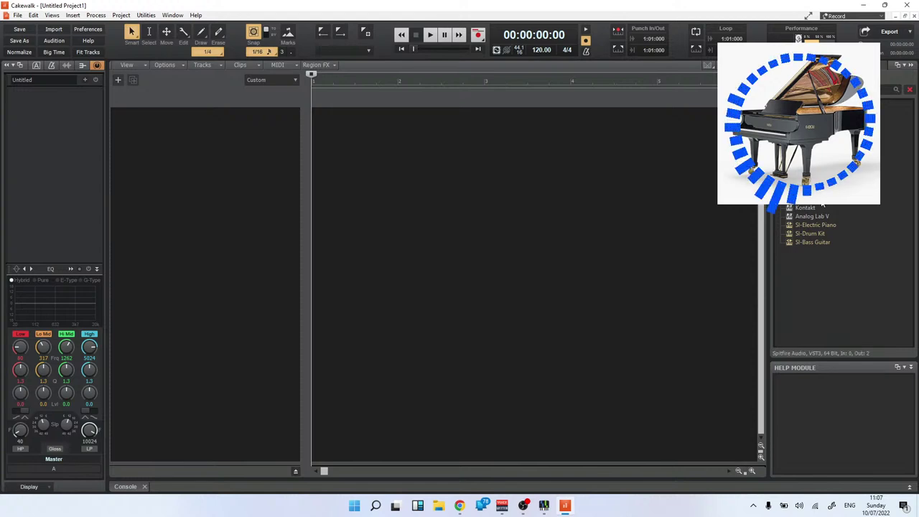
drag(804, 208, 501, 169)
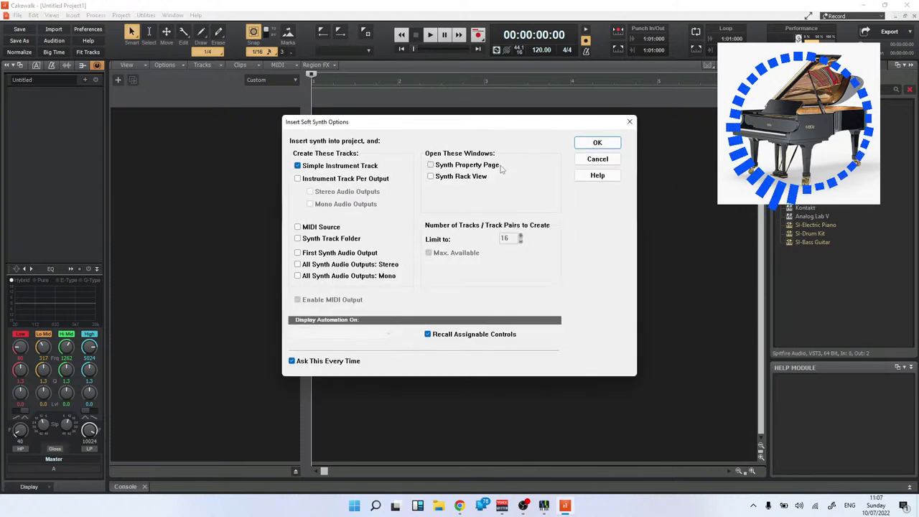
click(591, 142)
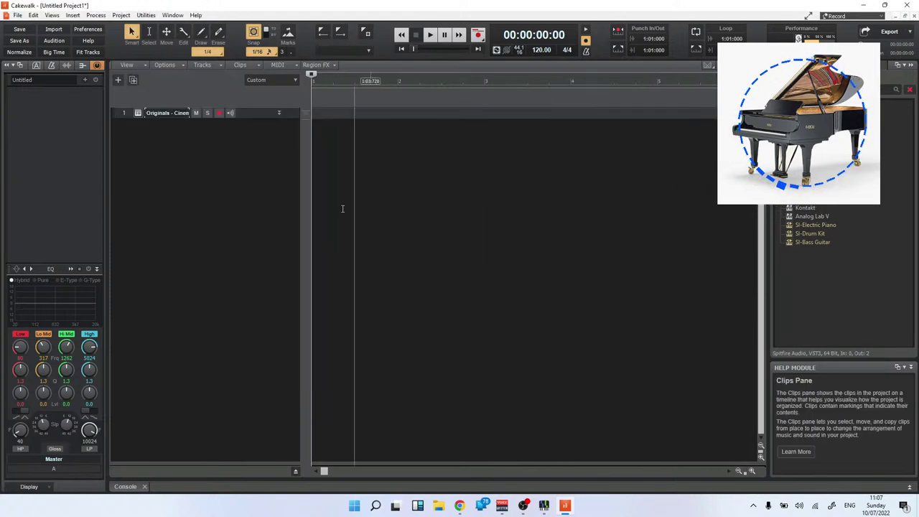
Enable input echo on the Cinematic Soft Piano track, view the instrument's interface and minimize it.
click(229, 115)
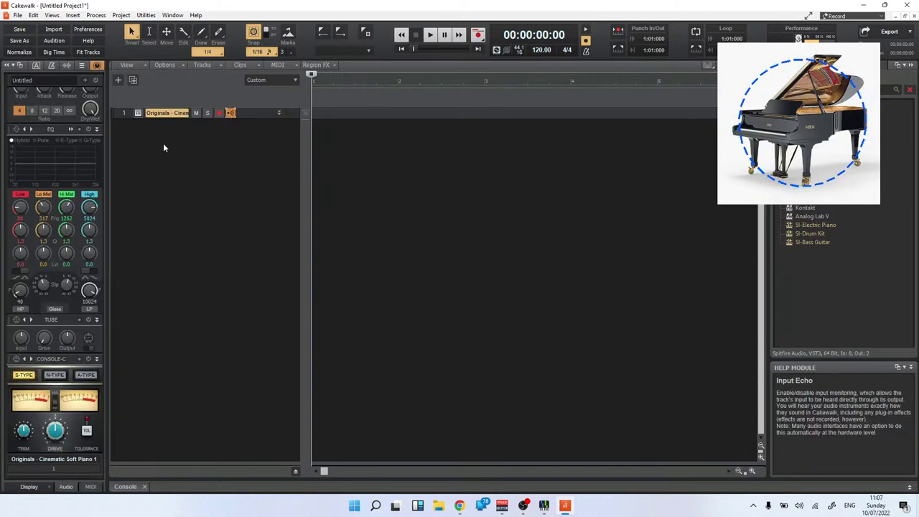
click(139, 114)
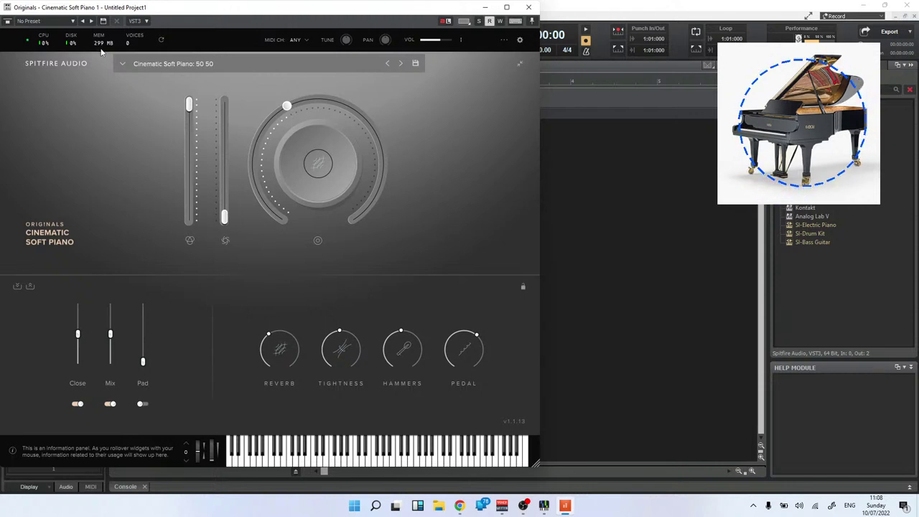
click(486, 8)
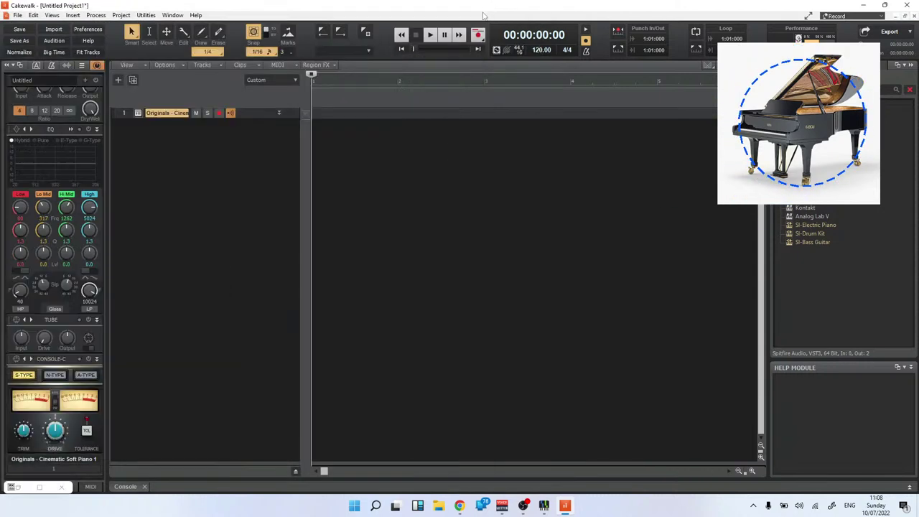
In the MIDI device preferences, try to replace the UMC1820 input and output with Generic USB MIDI.
click(36, 16)
click(81, 167)
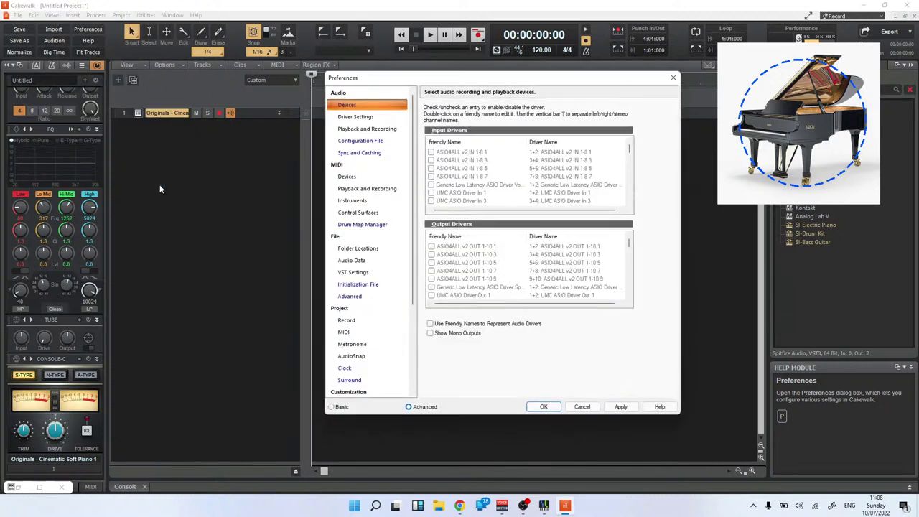
click(348, 178)
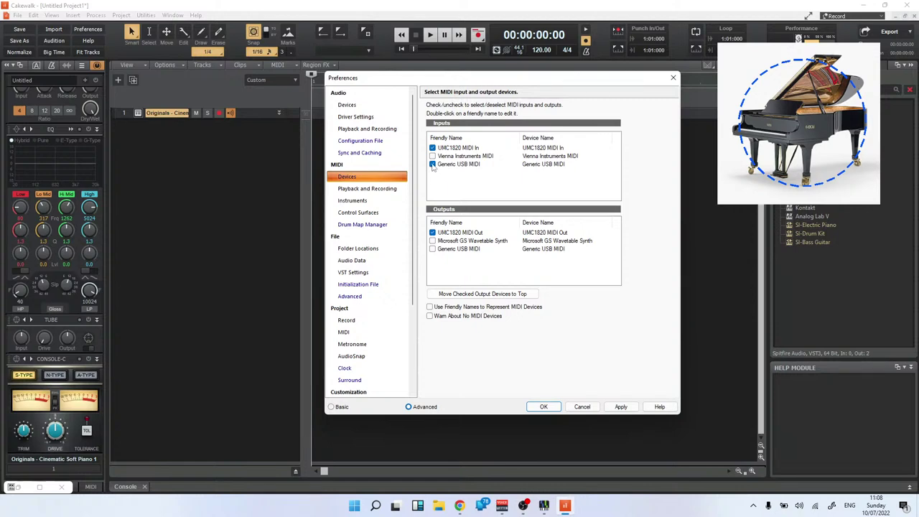
click(433, 248)
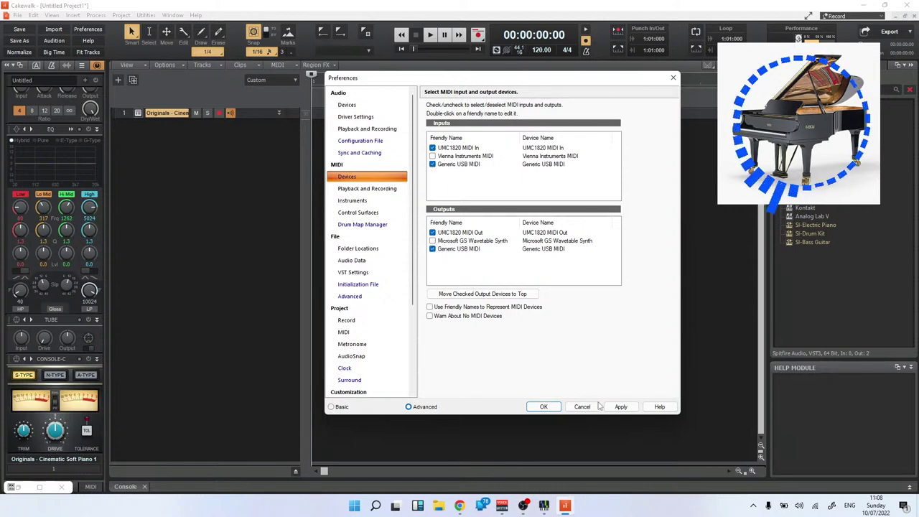
click(432, 232)
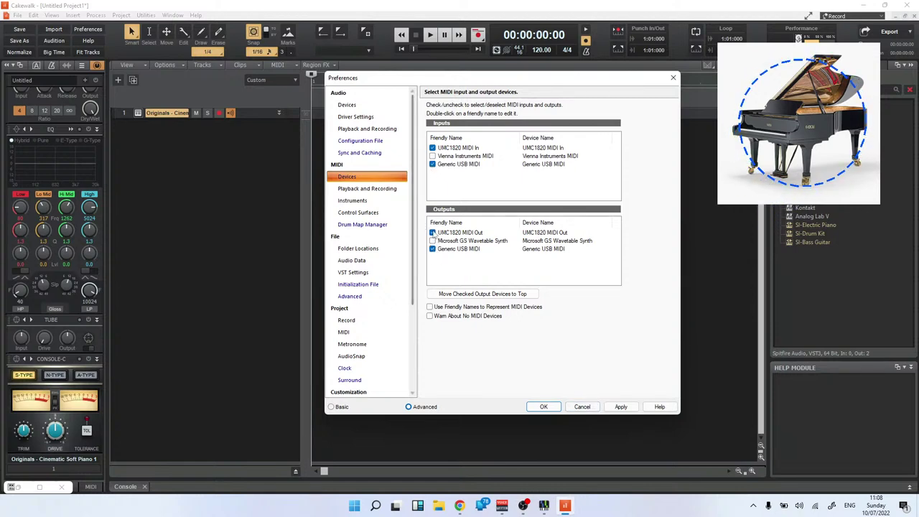
click(432, 147)
click(543, 406)
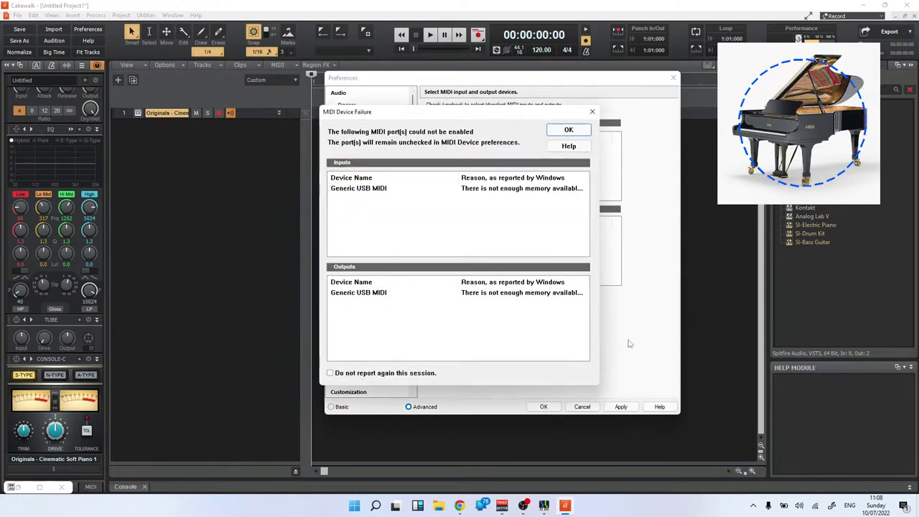
click(568, 130)
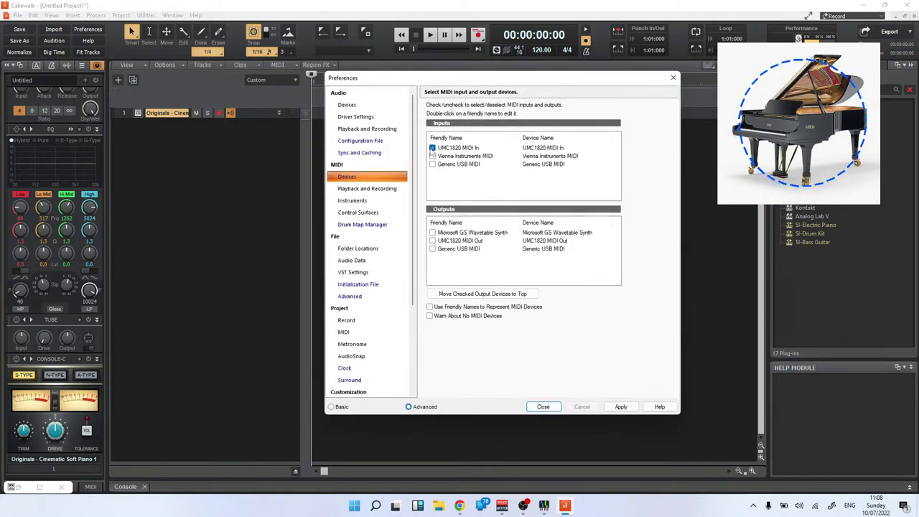
Enable UMC1820 MIDI In and UMC1820 MIDI Out as the MIDI devices, apply the change and close the preferences.
click(432, 241)
click(621, 406)
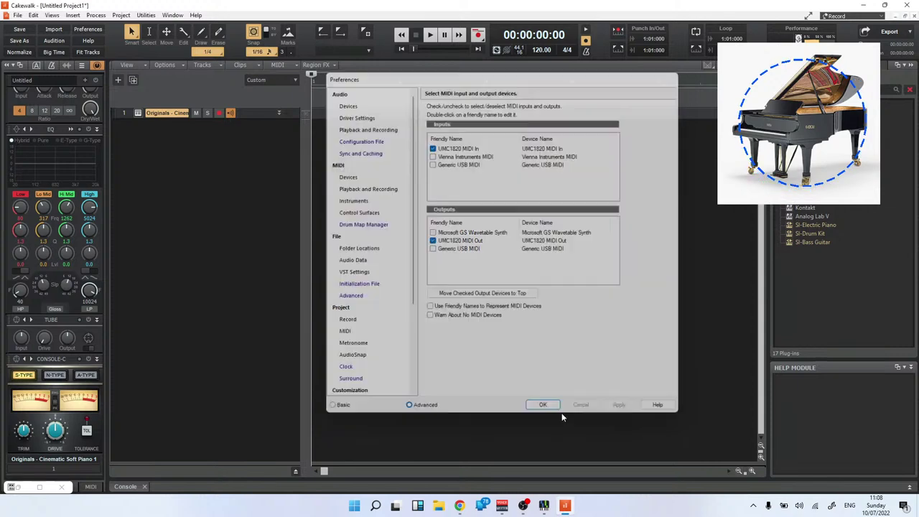
click(544, 406)
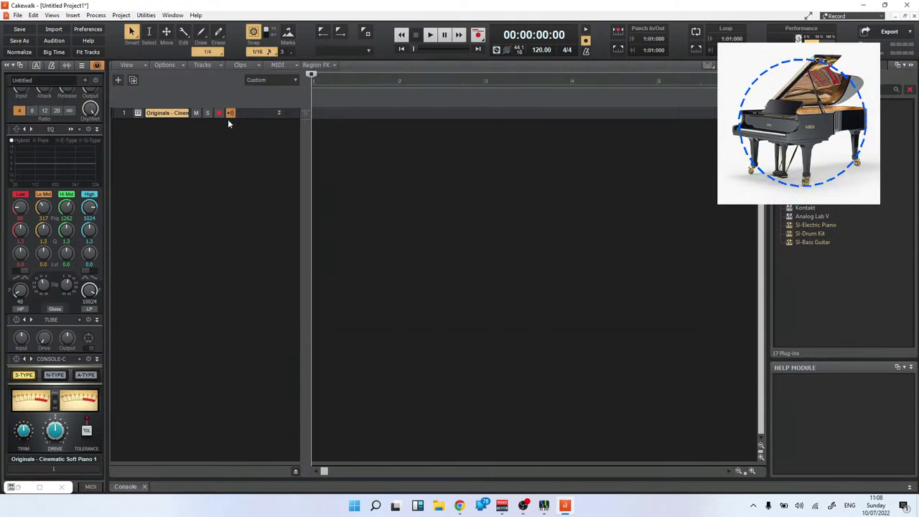
Expand the Cinematic Soft Piano track strip, view the instrument's interface and minimize it.
click(278, 115)
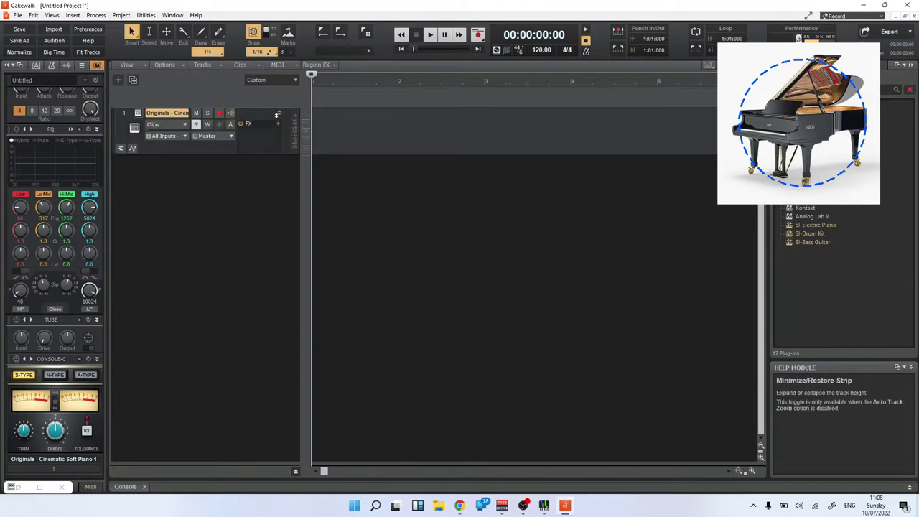
click(137, 113)
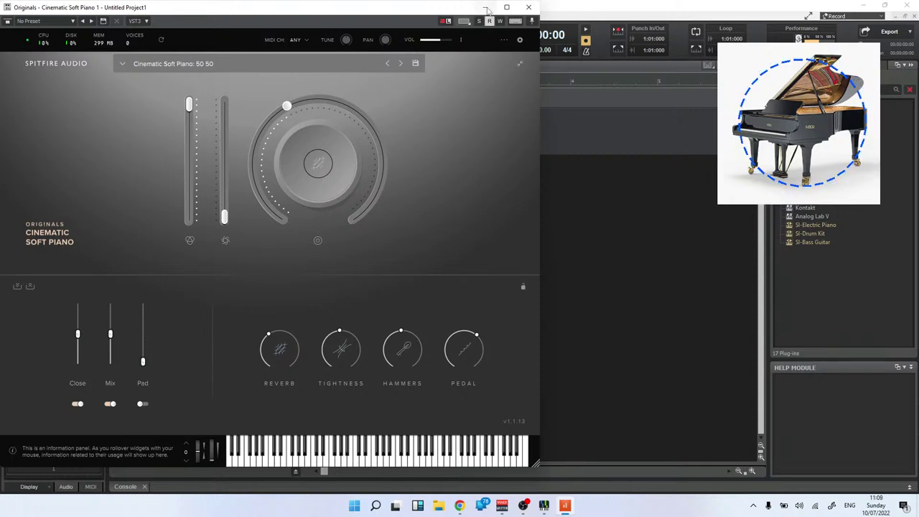
click(486, 8)
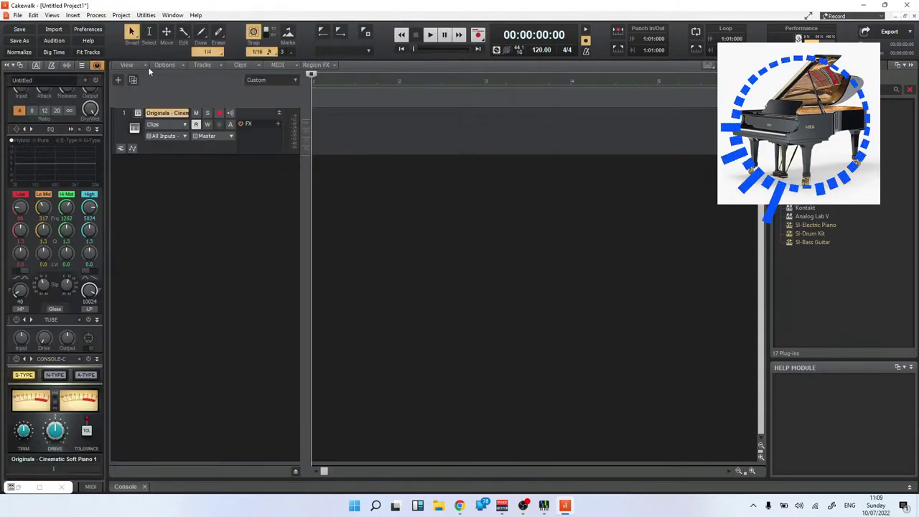
Review the enabled MIDI devices and the VoiceMeeter AUX Virtual ASIO drivers in the preferences, apply them and close the preferences.
click(33, 15)
click(50, 170)
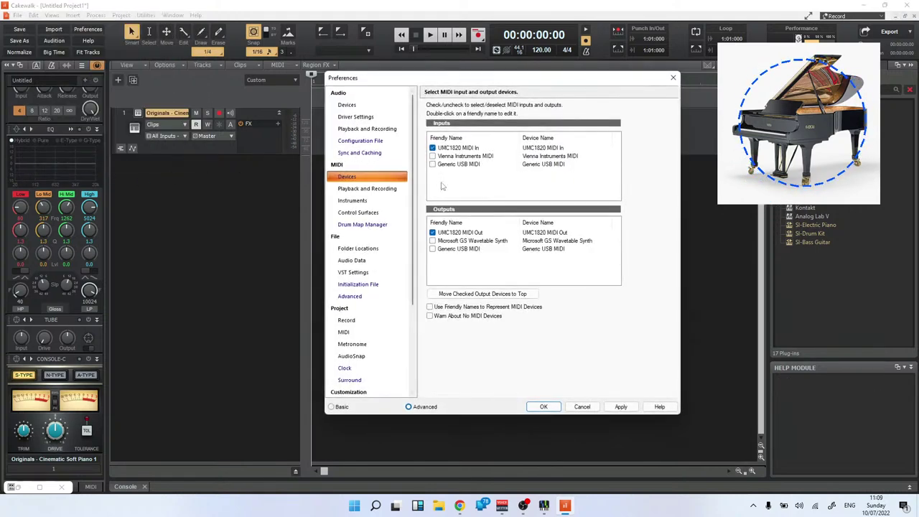
click(345, 105)
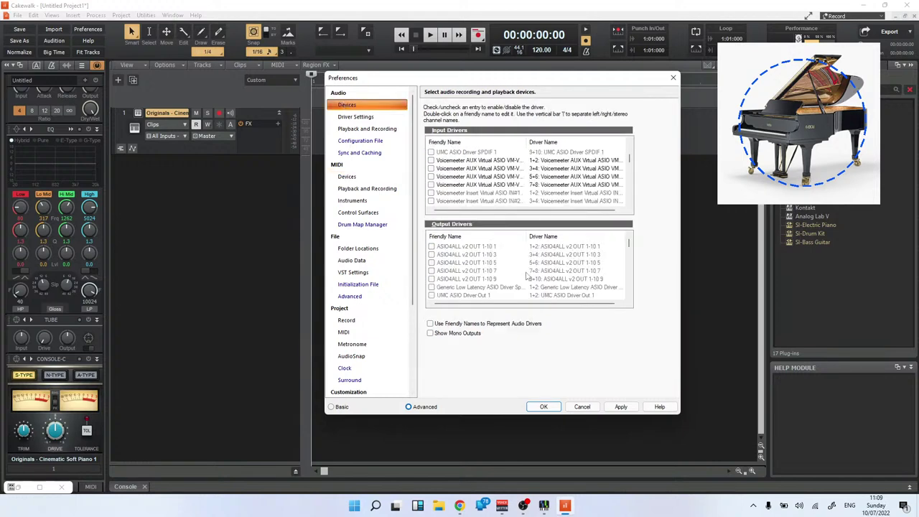
scroll(512, 282, down, 3)
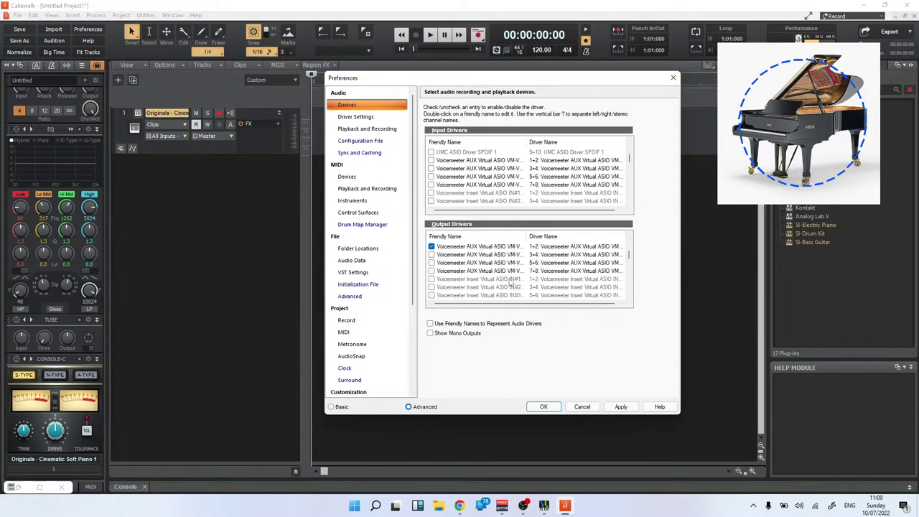
scroll(468, 290, down, 5)
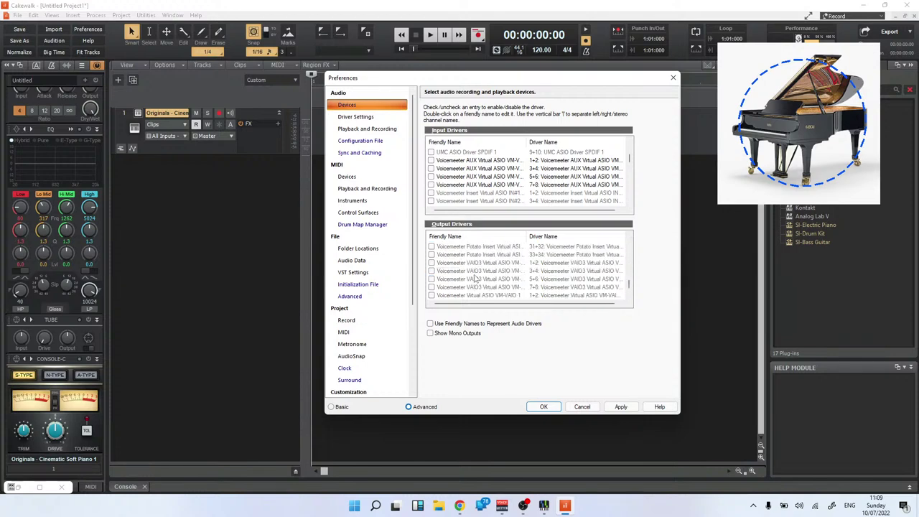
scroll(474, 278, up, 3)
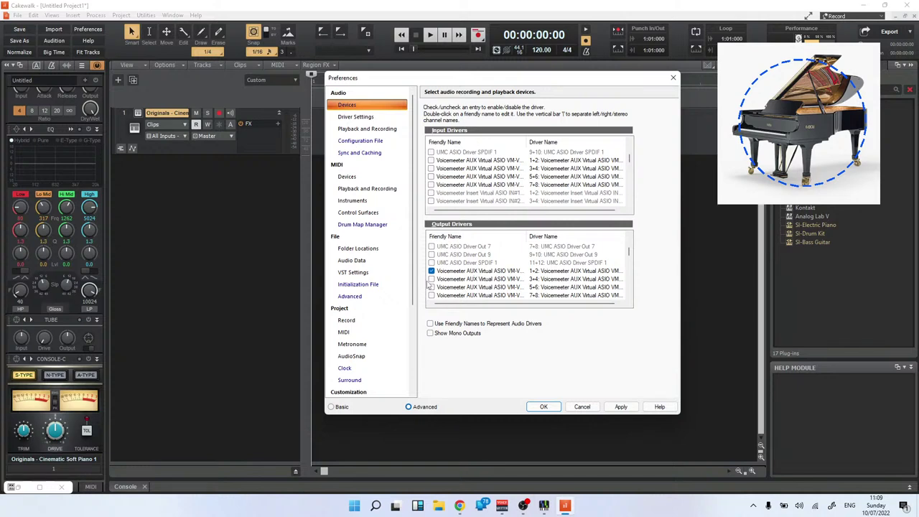
click(622, 407)
click(543, 407)
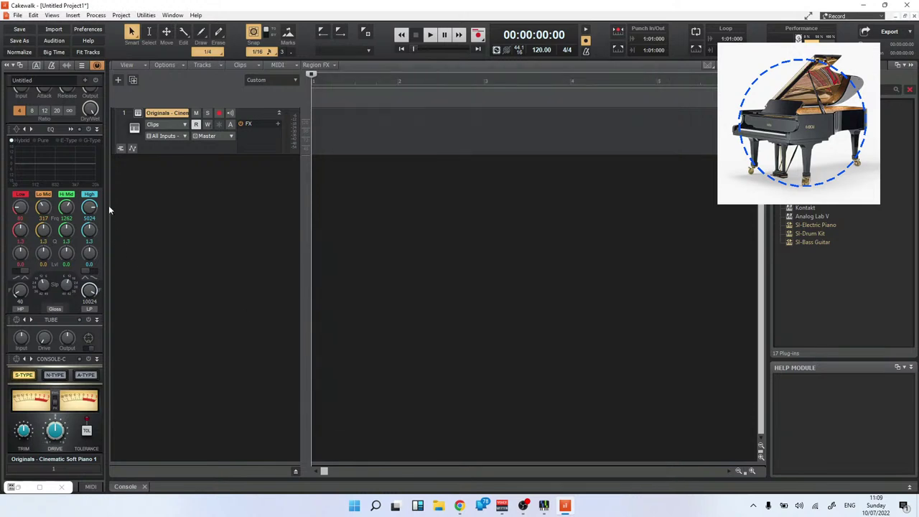
Delete the Cinematic Soft Piano track from the project.
click(122, 124)
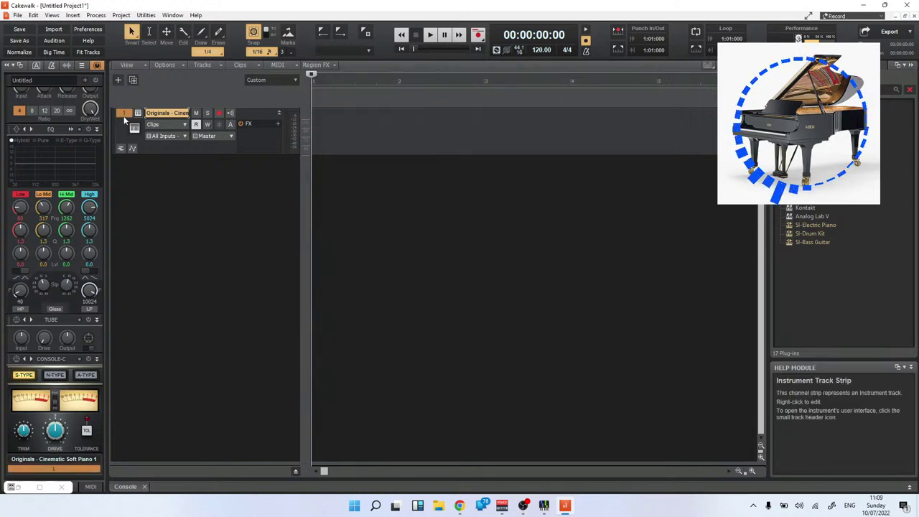
right_click(122, 118)
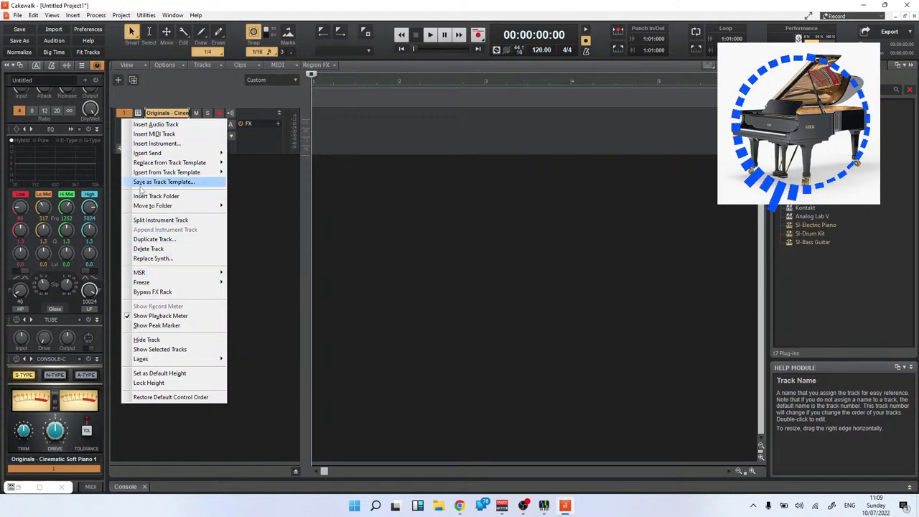
click(149, 249)
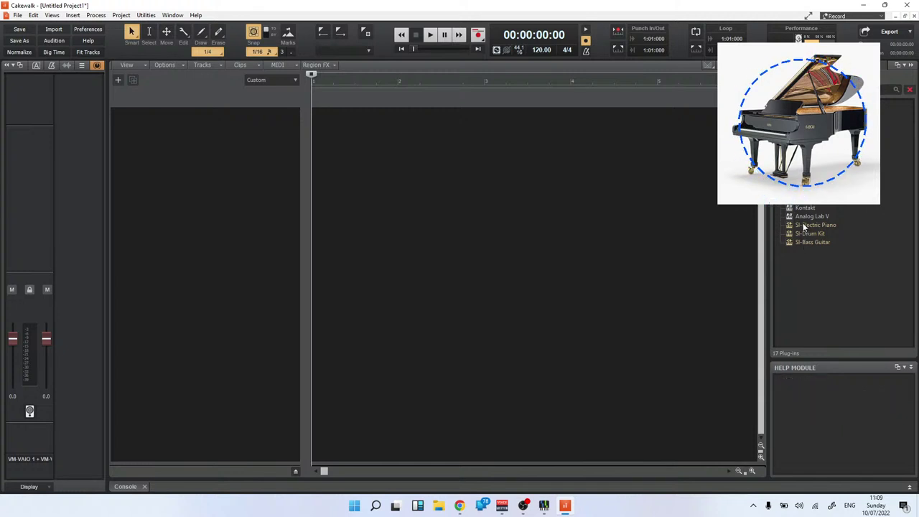
Insert Kontakt into the project as a simple instrument track and enable its input echo.
drag(805, 208, 338, 137)
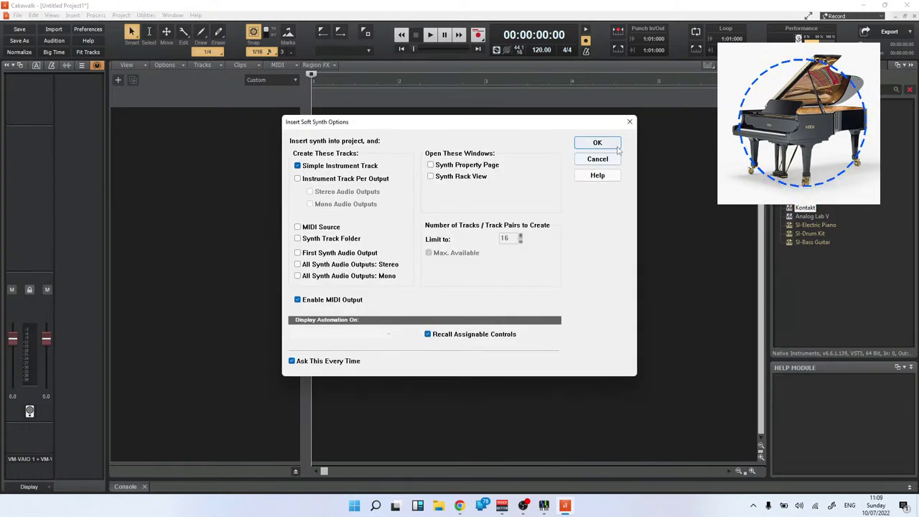
click(599, 145)
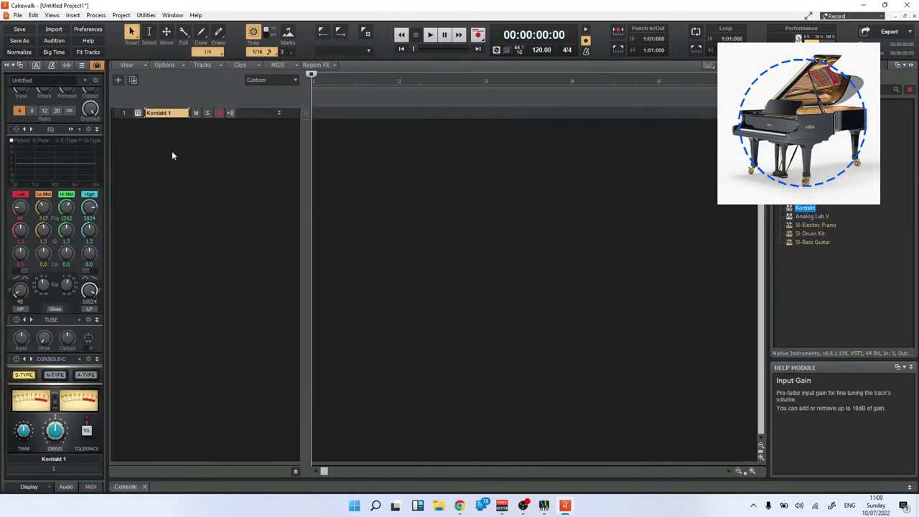
click(230, 113)
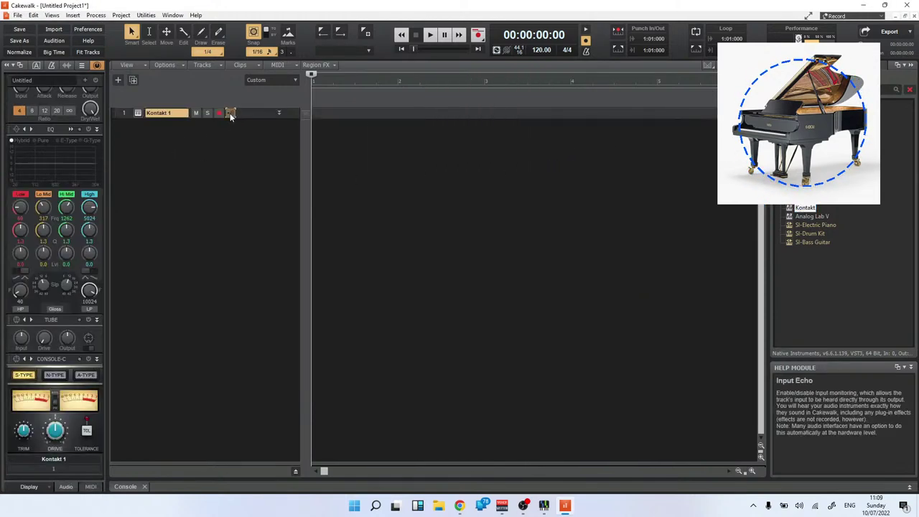
Load The Maverick piano in the Kontakt track's instrument and close the Kontakt window.
click(138, 113)
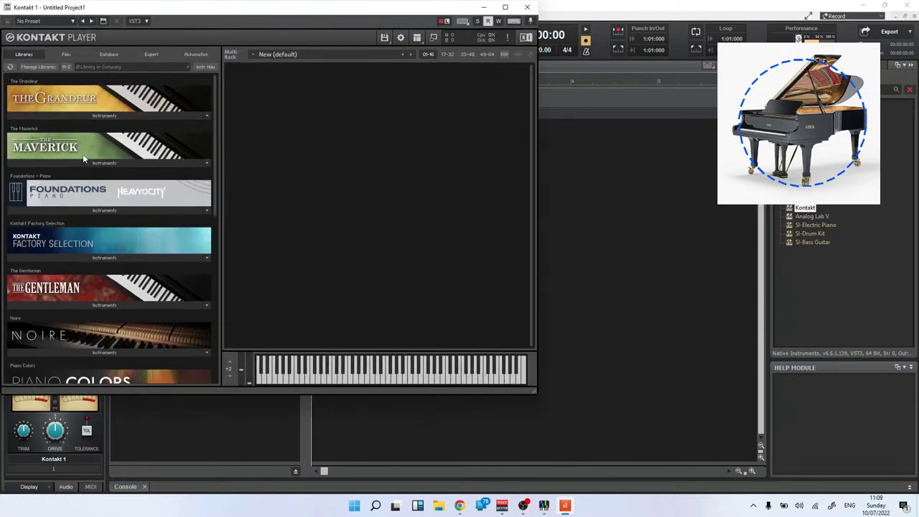
click(82, 162)
double_click(47, 176)
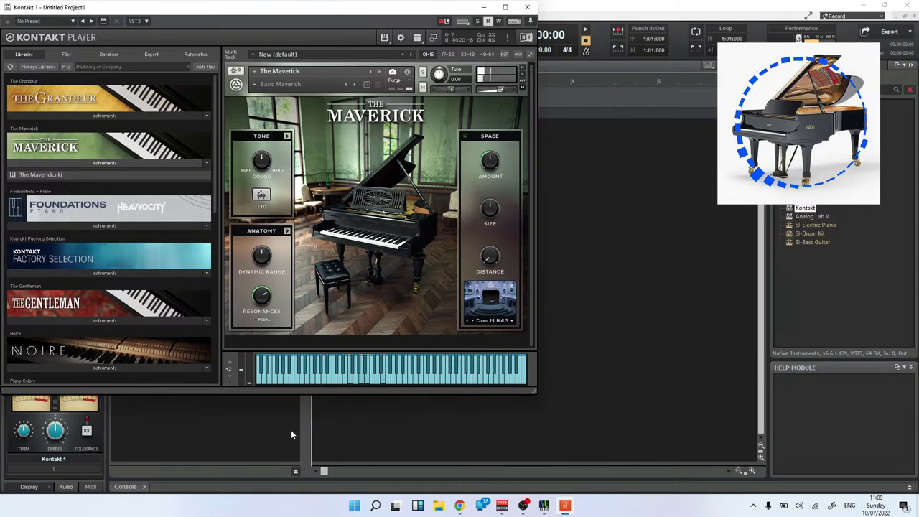
click(530, 8)
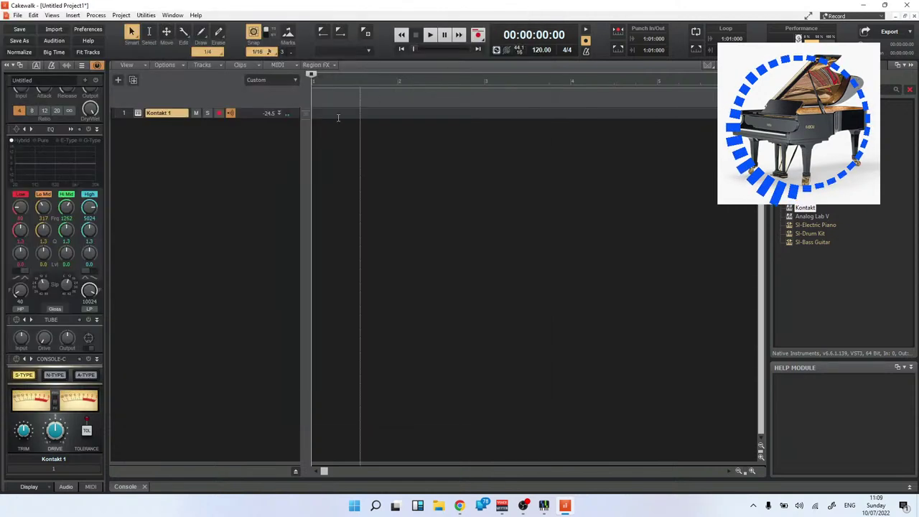
Delete the Kontakt track and try to insert a Spitfire Audio instrument as a simple instrument track.
right_click(128, 111)
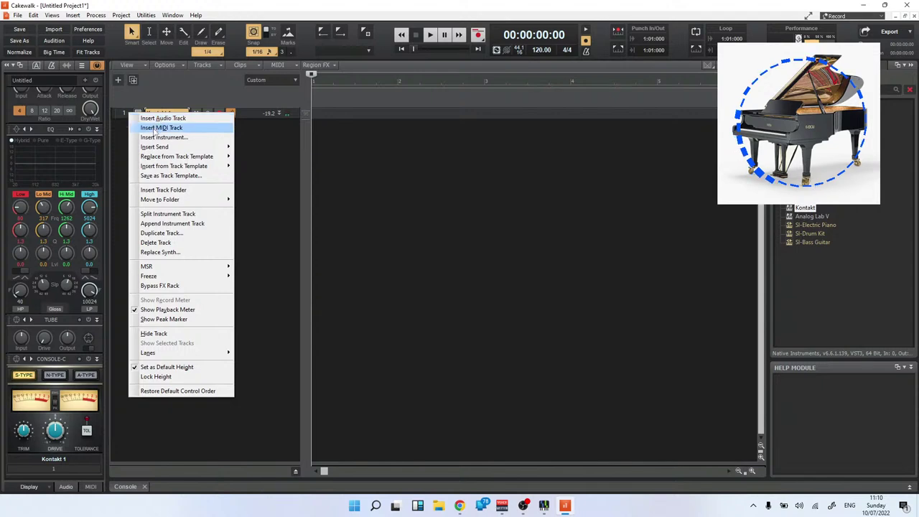
click(174, 247)
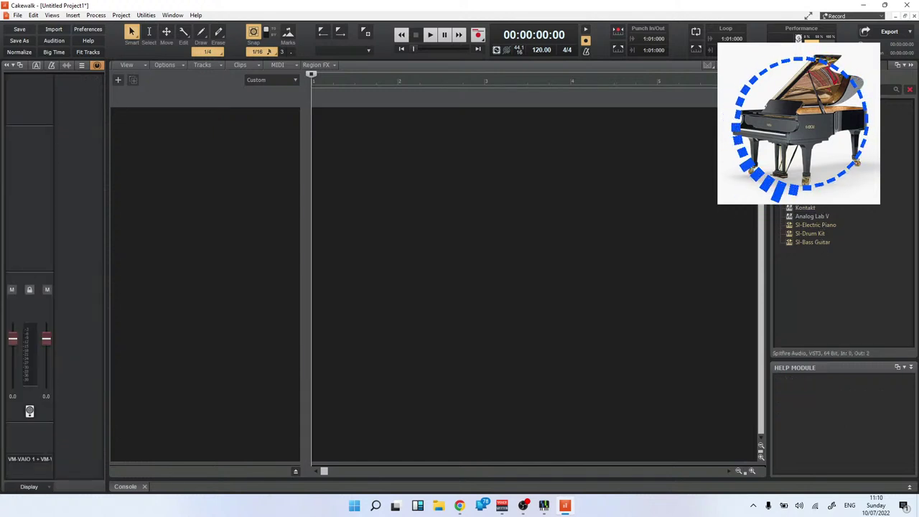
drag(807, 199, 392, 151)
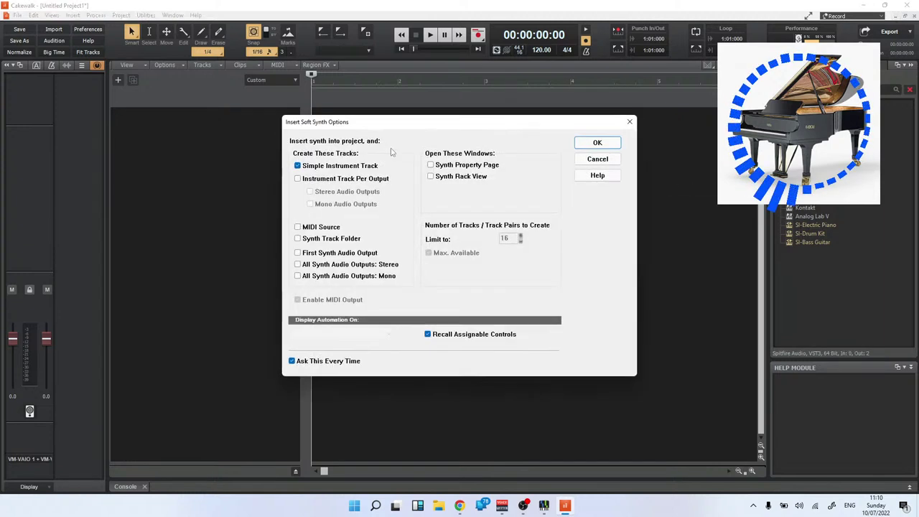
click(600, 142)
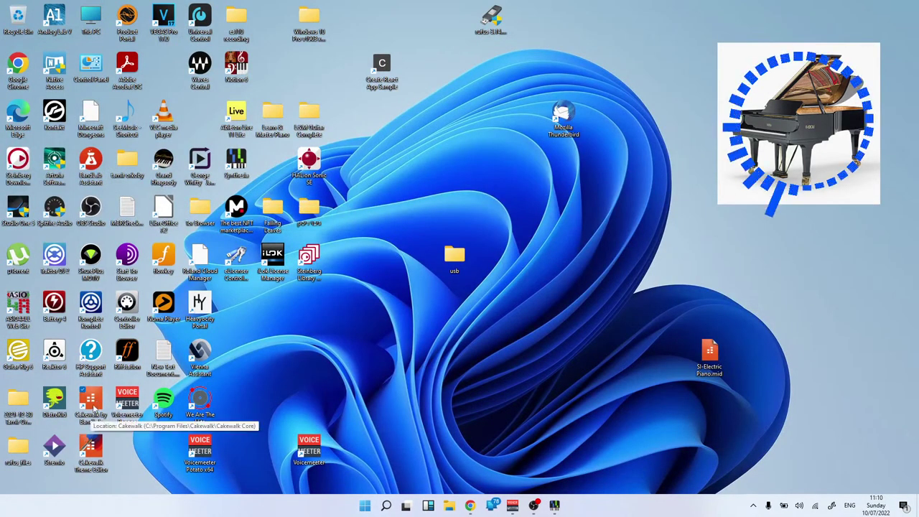
Launch Cakewalk from the desktop and create a new project from the Empty Project template.
double_click(93, 407)
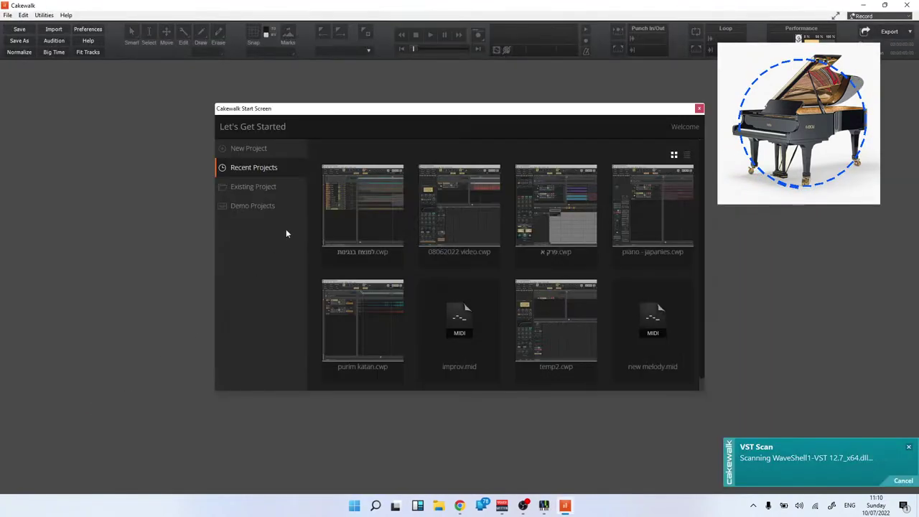
click(255, 150)
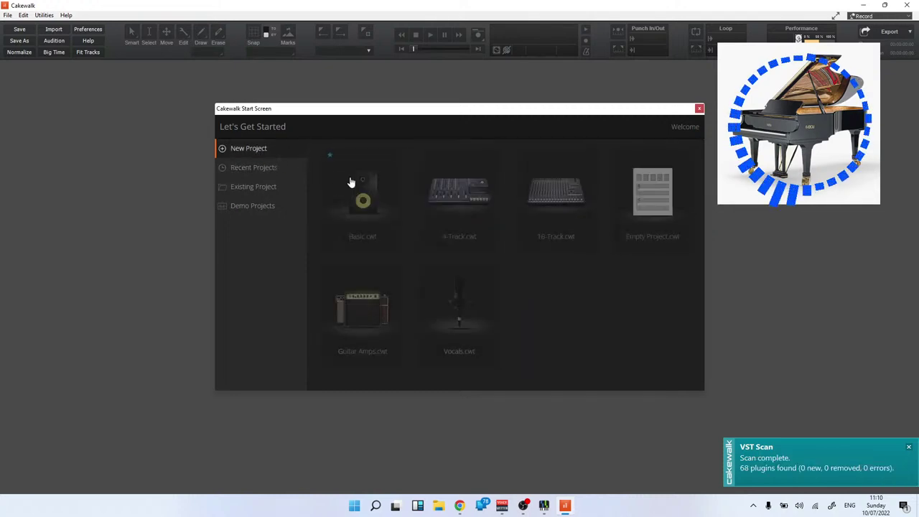
click(648, 198)
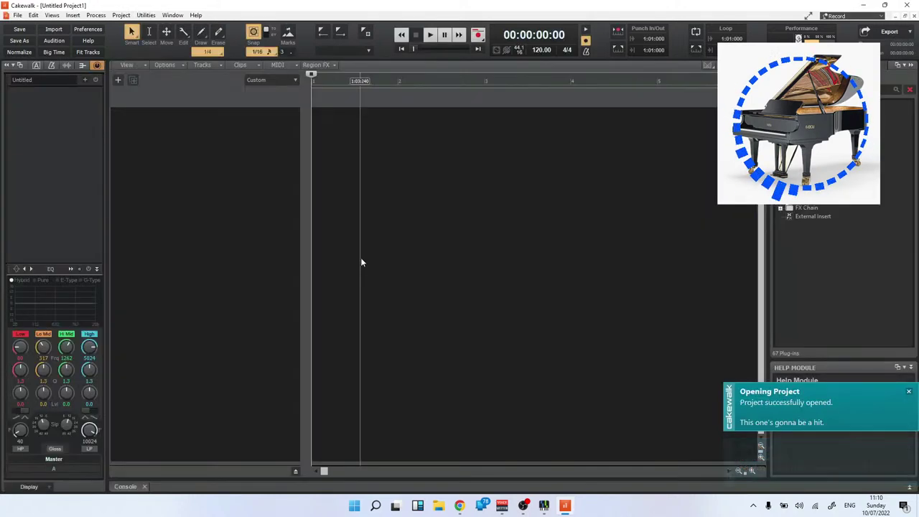
Show the instrument plug-ins and insert Spitfire Audio's Originals - Firewood Piano as a simple instrument track.
click(790, 89)
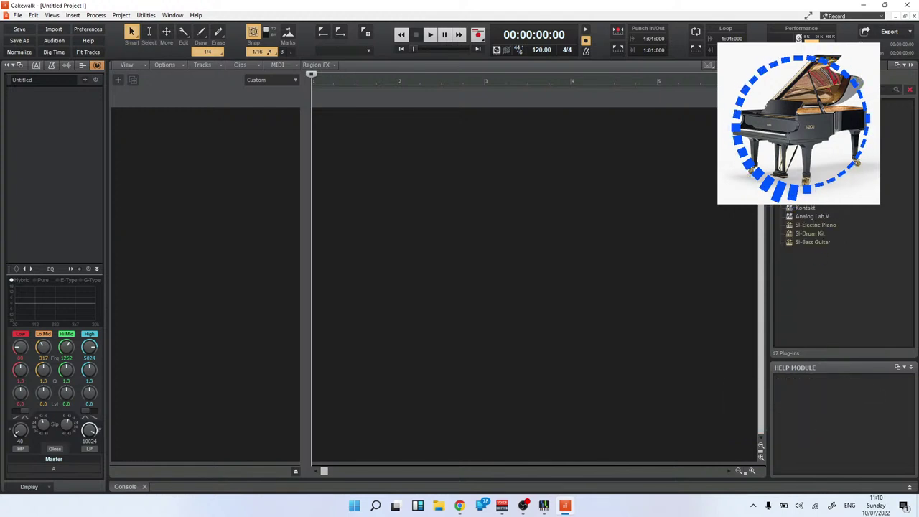
drag(811, 190, 480, 174)
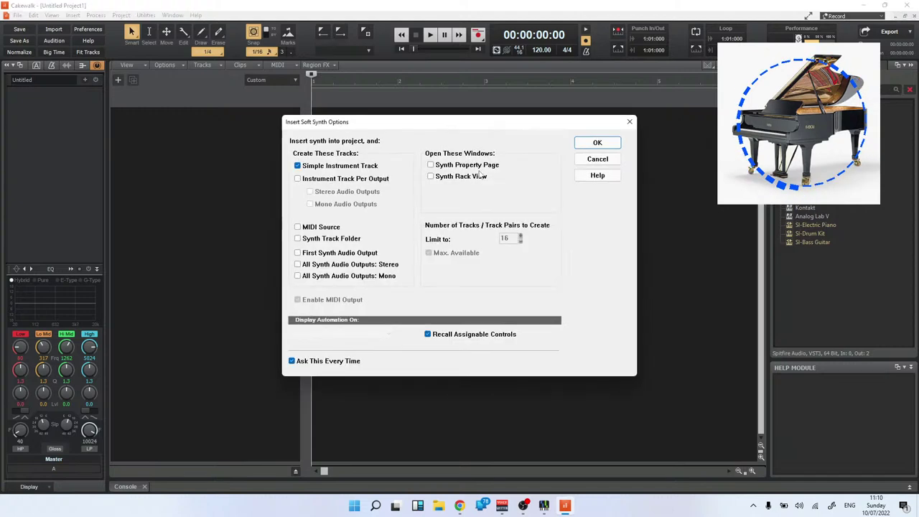
click(597, 142)
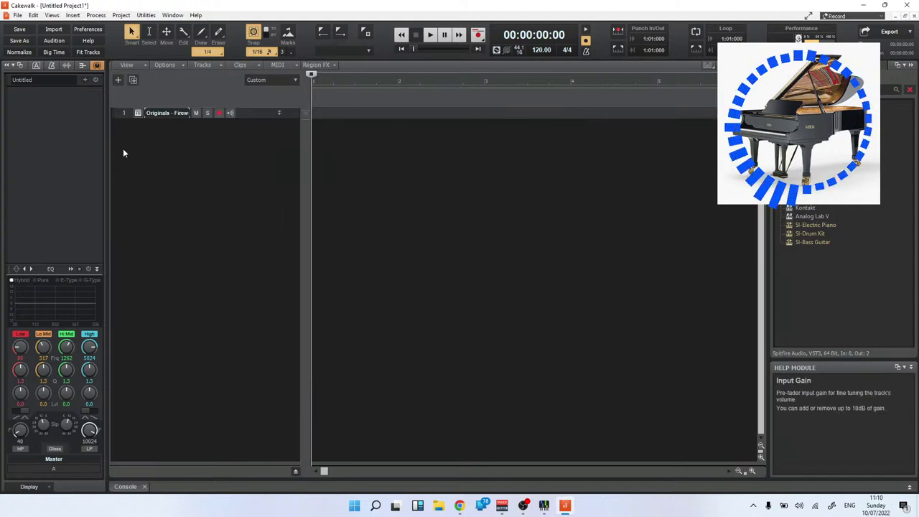
Enable input echo on the Firewood Piano track, view the instrument's interface and close it.
click(230, 113)
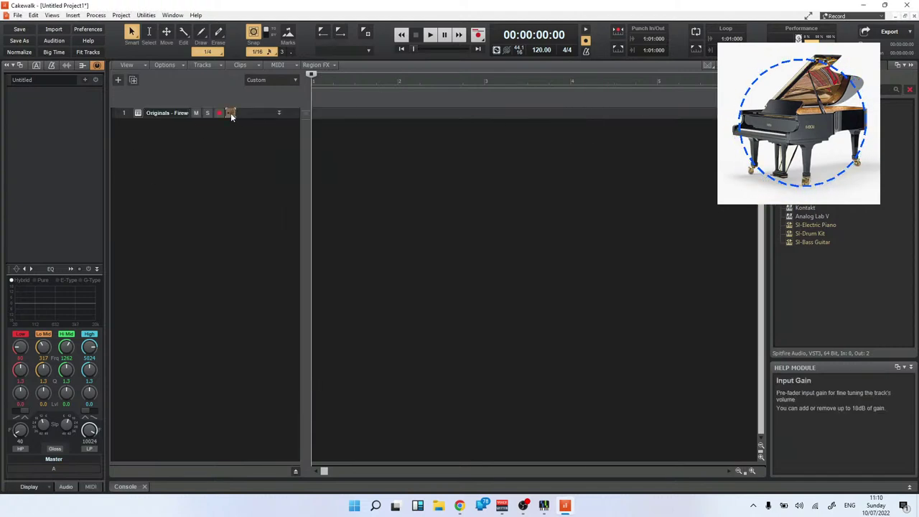
click(137, 113)
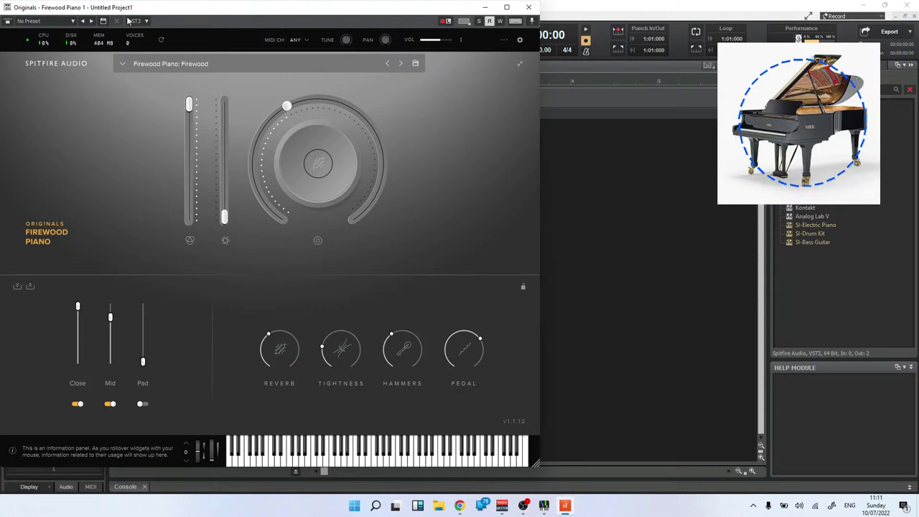
click(528, 7)
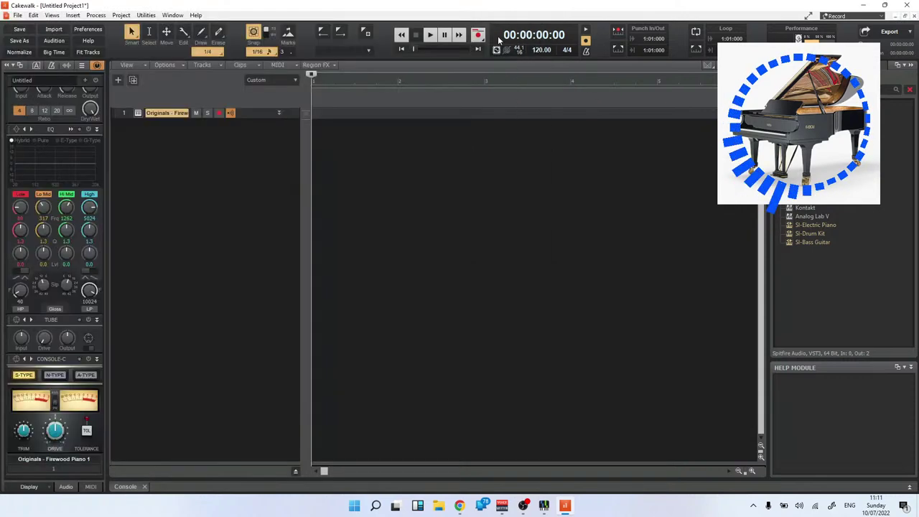
Replace the Firewood Piano track with a HALion Sonic SE simple instrument track and enable its input echo.
right_click(124, 113)
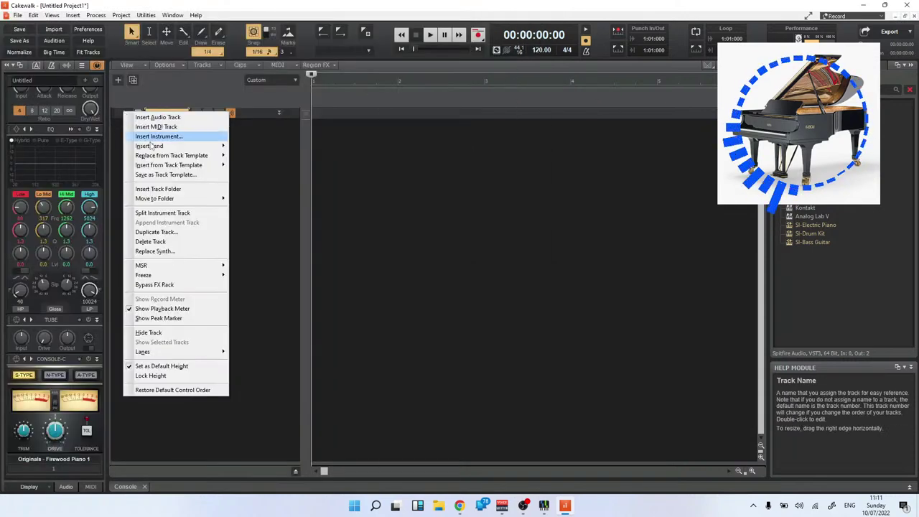
click(169, 241)
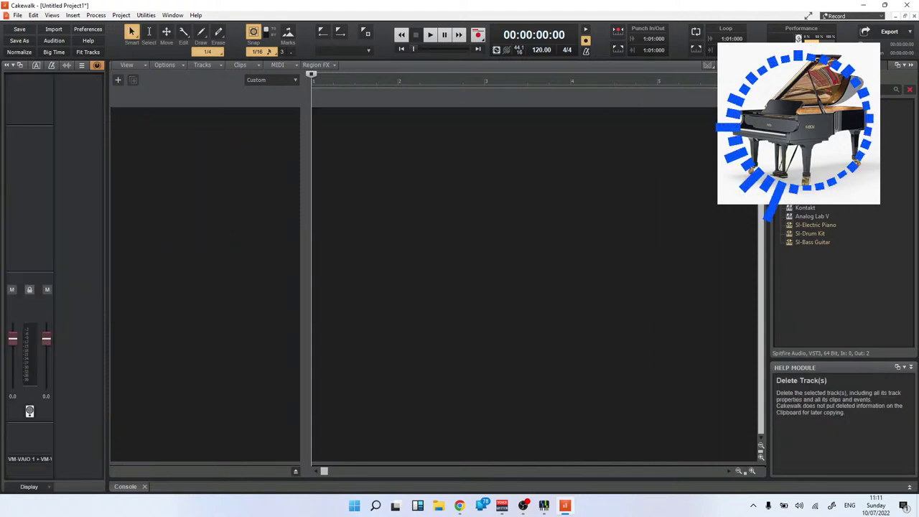
drag(804, 187, 541, 163)
click(596, 142)
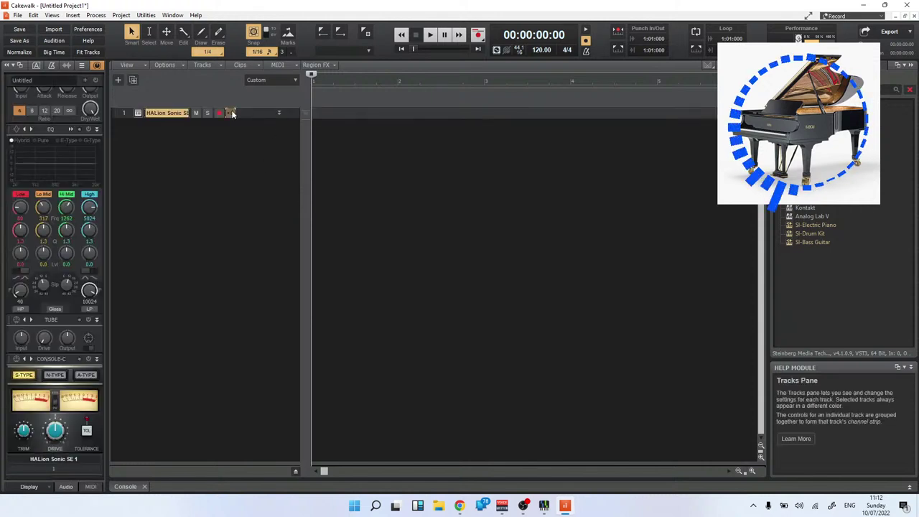
click(230, 112)
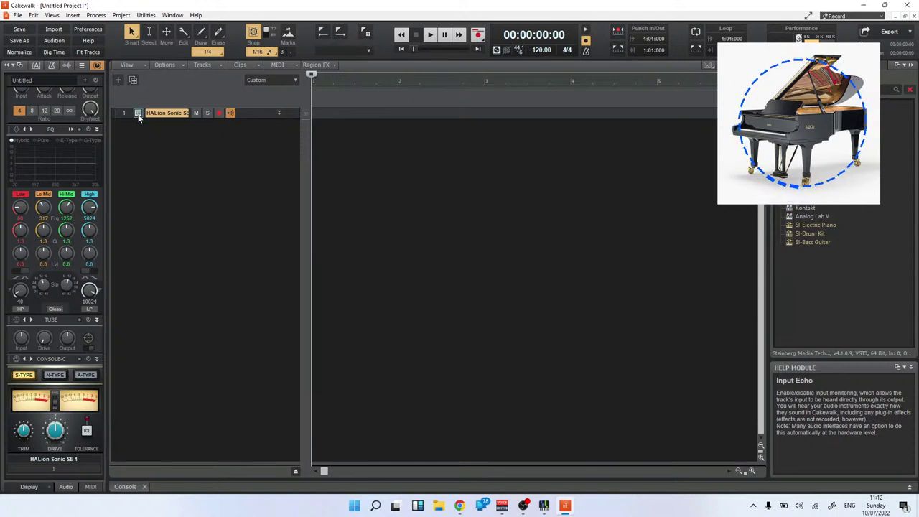
Load the Novel Piano sound into HALion Sonic SE, view its editing page and close the instrument window.
click(138, 113)
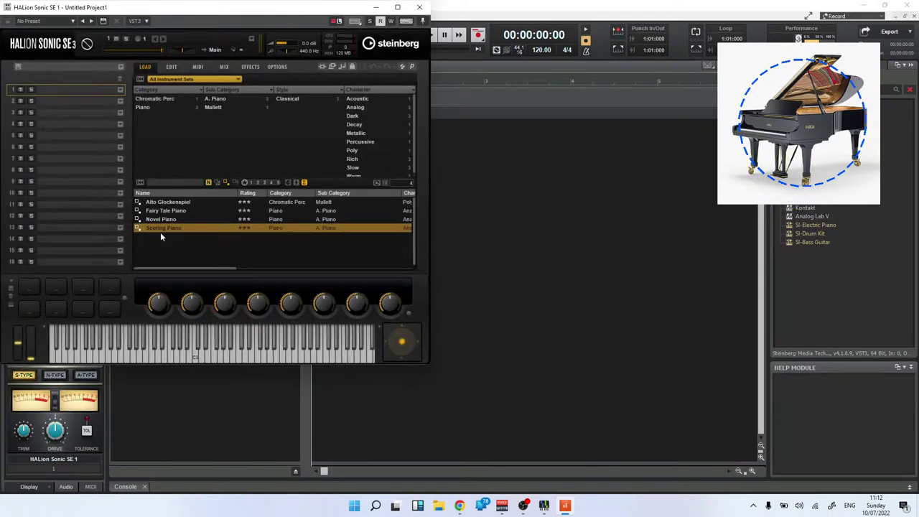
double_click(161, 221)
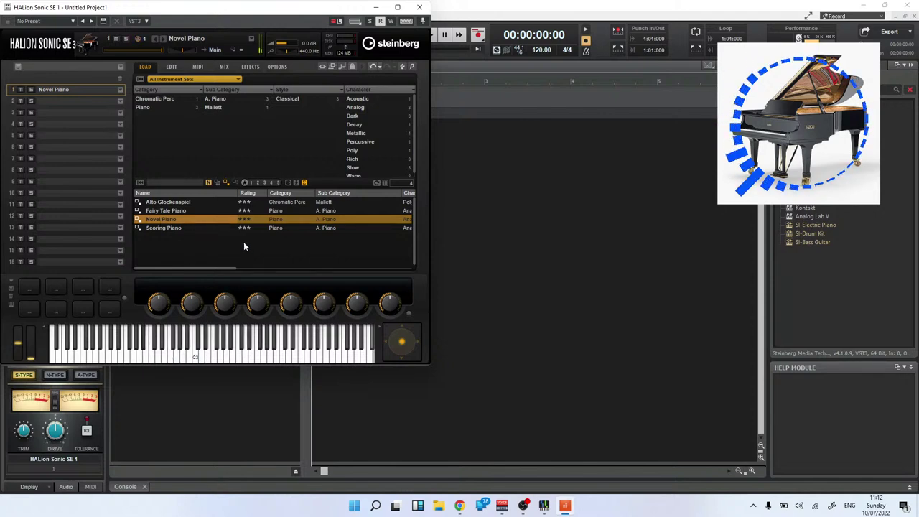
click(171, 67)
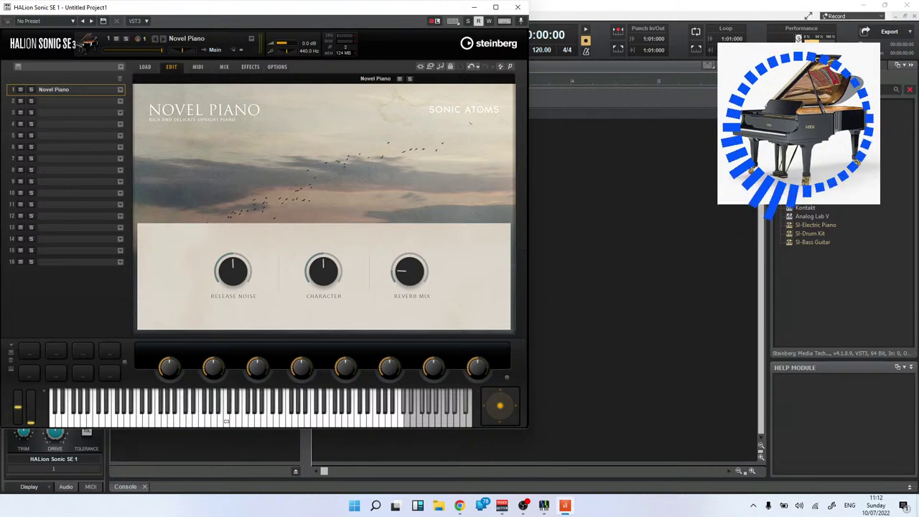
click(517, 6)
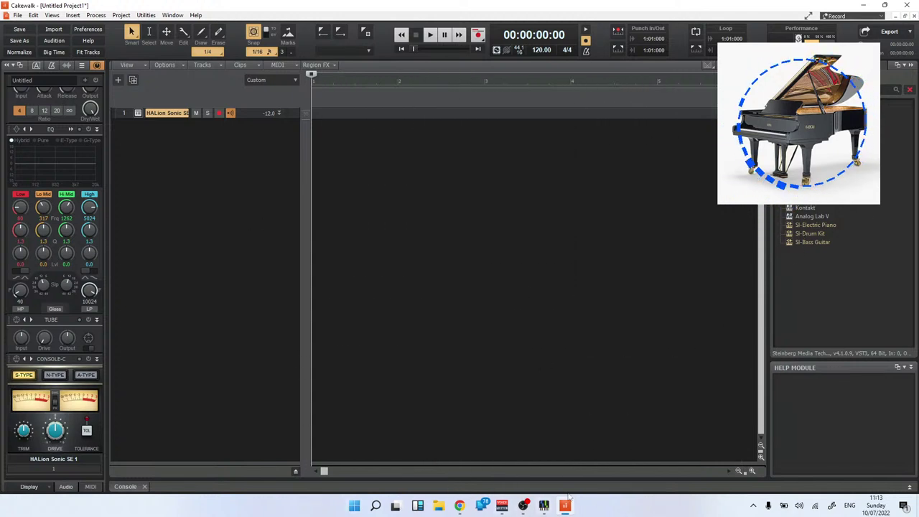
Bring up the VoiceMeeter Banana mixer and switch the live scene in OBS from Desktop to the webcam and piano keyboard scene.
mouse_move(543, 508)
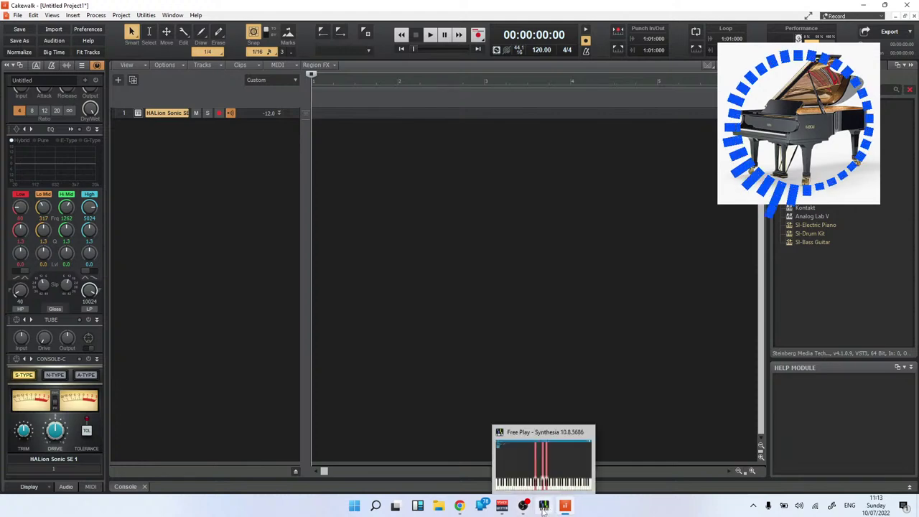
click(503, 452)
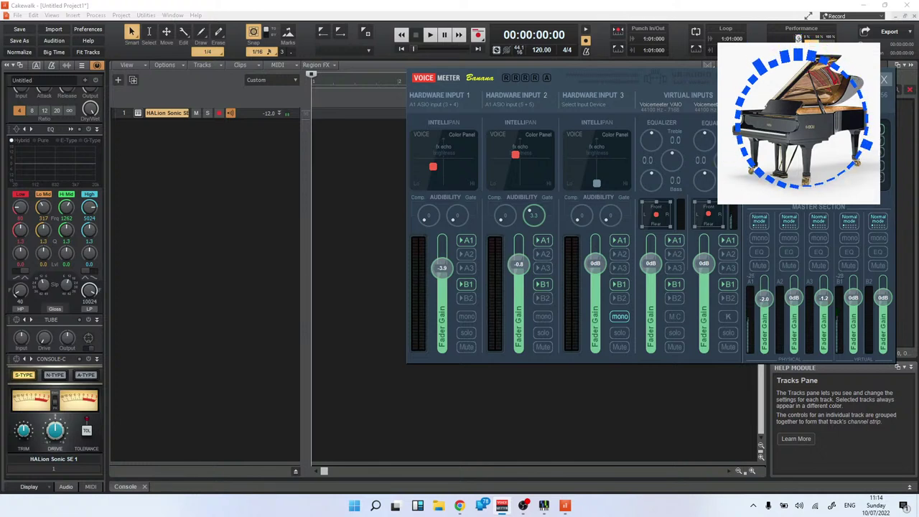
click(525, 507)
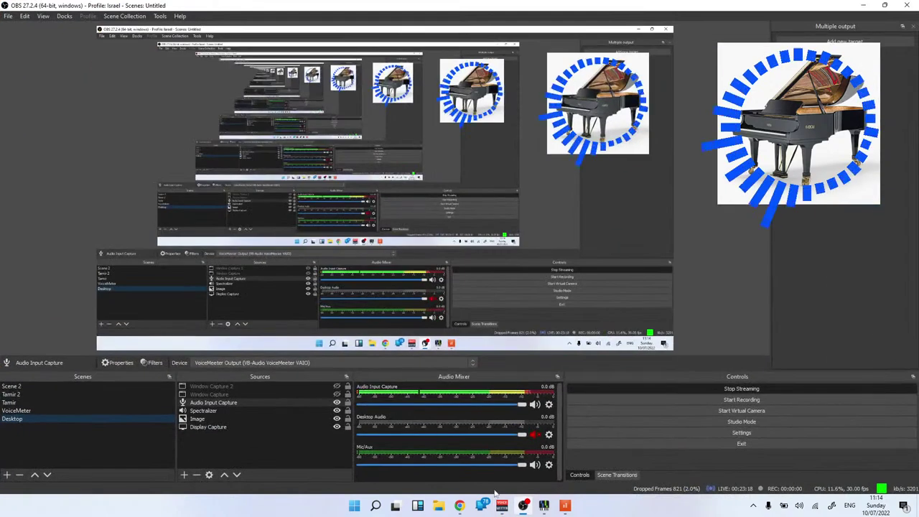
click(22, 404)
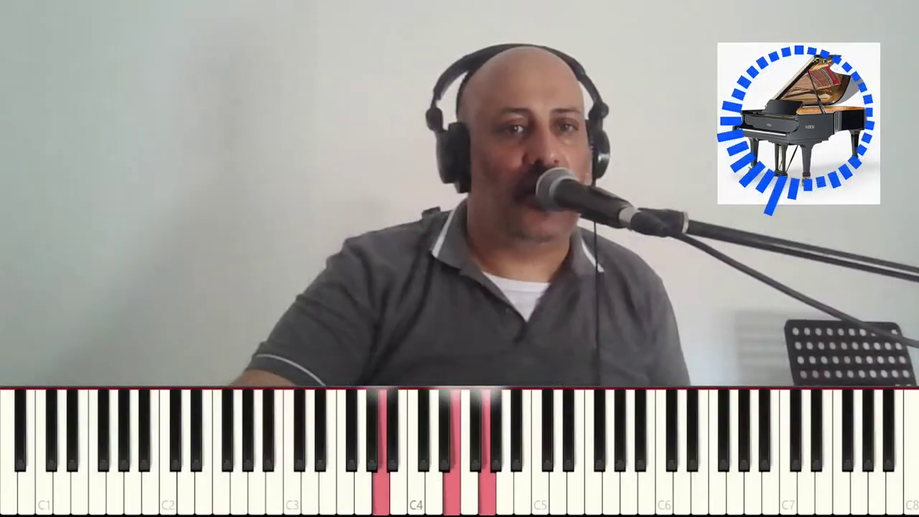